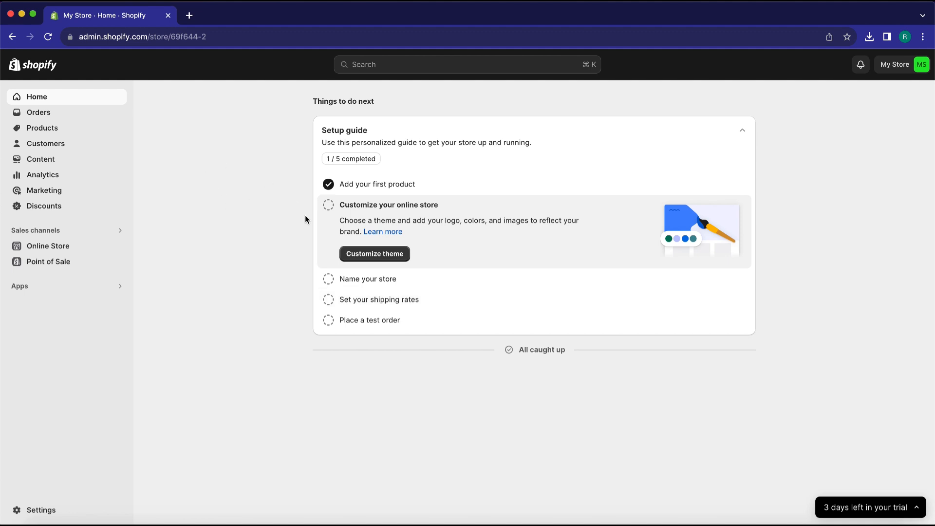
Step: Start a new product titled "dark knight hoodie" and enter a description covering its product details, material, care and style note
{"action": "left_click", "coordinate": [49, 131]}
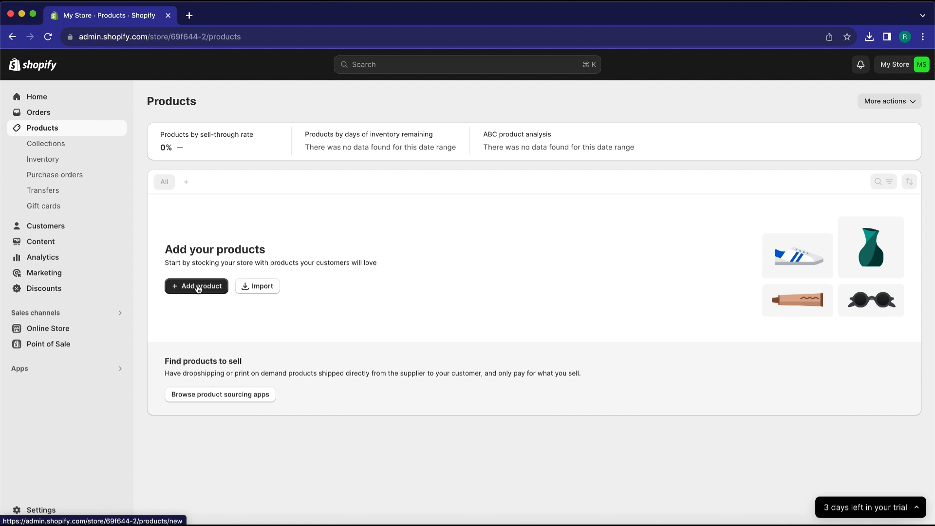
{"action": "left_click", "coordinate": [198, 287]}
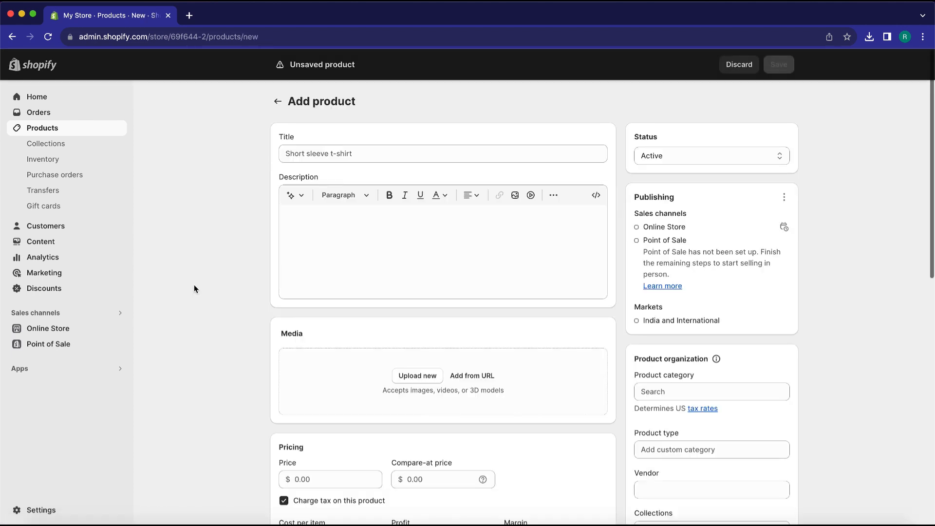
{"action": "left_click", "coordinate": [361, 155]}
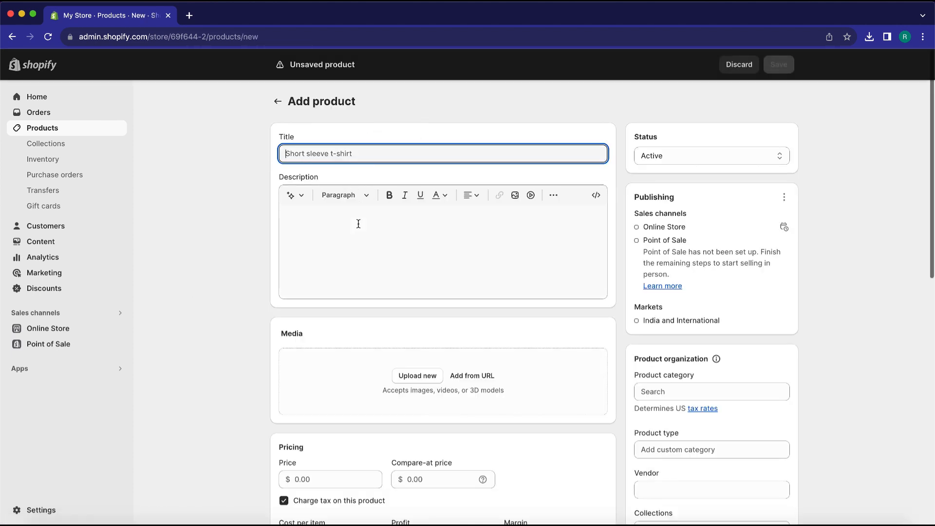
{"action": "scroll", "coordinate": [358, 225], "scroll_direction": "down", "scroll_amount": 5}
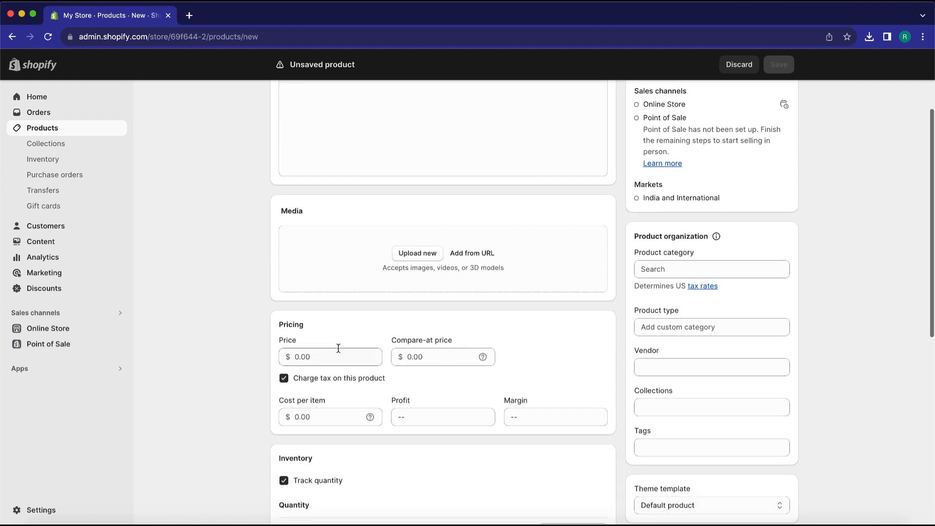
{"action": "scroll", "coordinate": [339, 346], "scroll_direction": "down", "scroll_amount": 2}
{"action": "scroll", "coordinate": [341, 346], "scroll_direction": "up", "scroll_amount": 5}
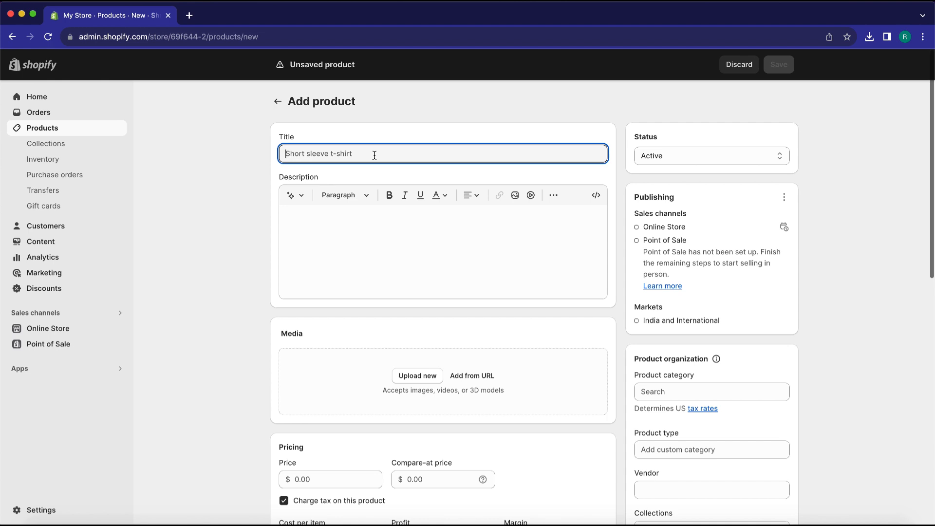
{"action": "type", "text": "dark knight hoodie"}
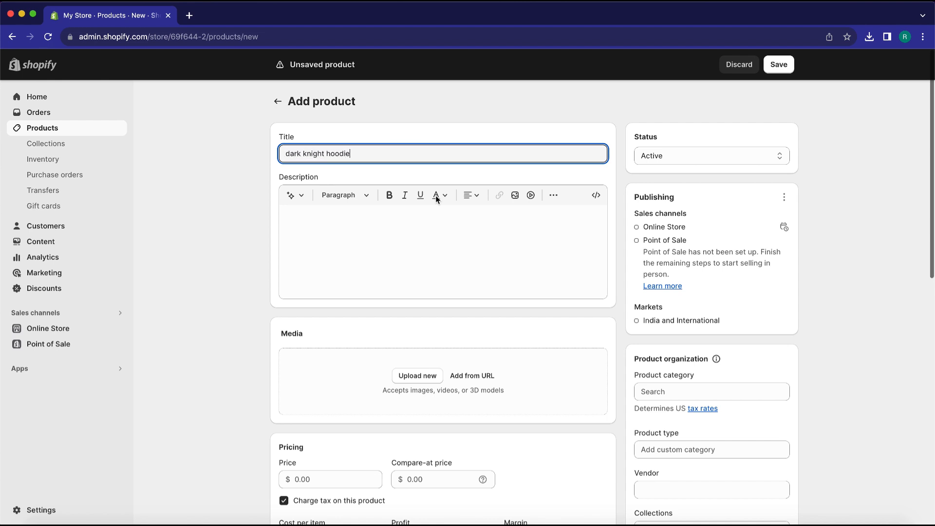
{"action": "left_click", "coordinate": [382, 213]}
{"action": "type", "text": "Product Details : Crew neck with an attached hood Adjustable hood with drawcord A Oversized fit with long sleeves A spacious kangaroo pocket on the front  Material: 60% Cotton 40% Poly | 280 GSM Fleece  Care : Machine wash according to instructions on the care label.  Style Note : You can't go wrong with a classic hoodie! Dress it up with a pair of denims or dress it down with a pair of joggers."}
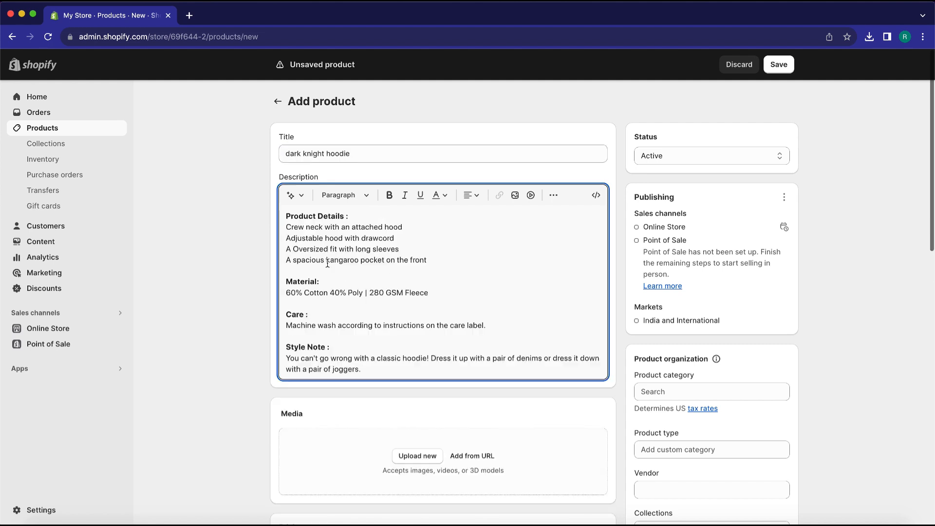
Step: Upload image 1.jpeg followed by images 2 and 3 from the Hoodies folder as the product's media
{"action": "scroll", "coordinate": [415, 242], "scroll_direction": "down", "scroll_amount": 3}
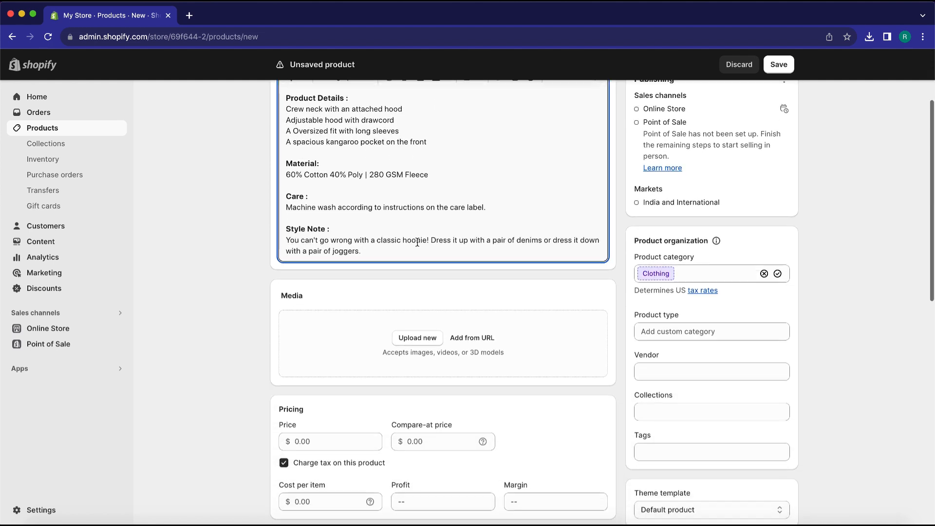
{"action": "left_click", "coordinate": [414, 339]}
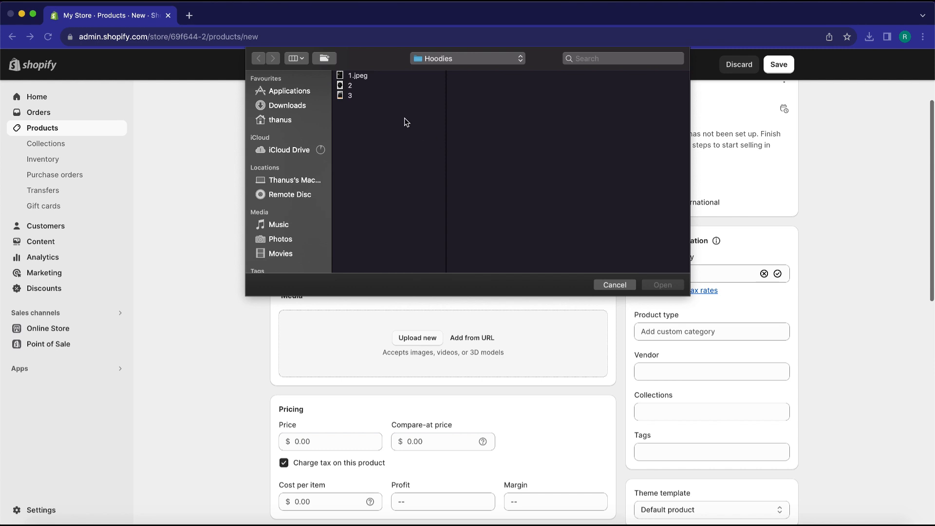
{"action": "left_click", "coordinate": [365, 76]}
{"action": "left_click", "coordinate": [679, 285]}
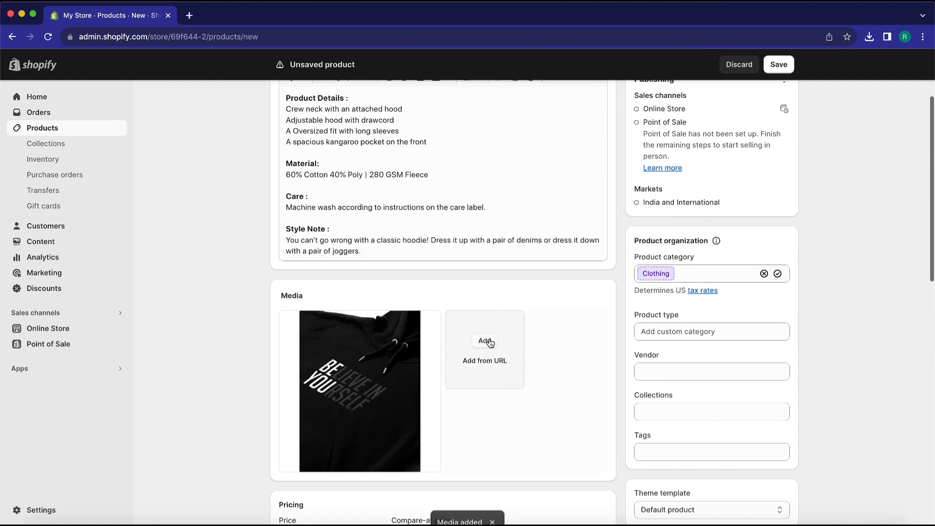
{"action": "left_click", "coordinate": [489, 342]}
{"action": "left_click_drag", "start_coordinate": [355, 94], "coordinate": [353, 88]}
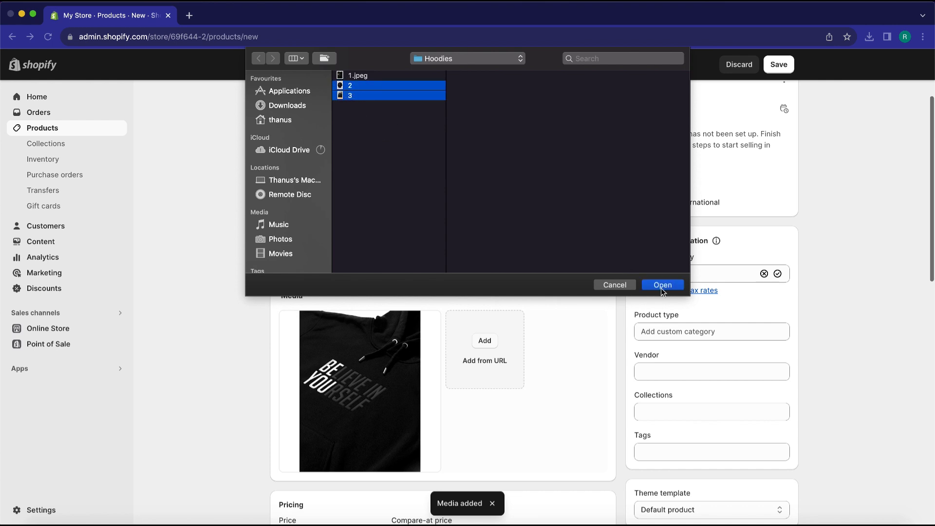
{"action": "left_click", "coordinate": [660, 286]}
Step: Set the product's price to $30, its compare-at price to $40 and its cost per item to $30
{"action": "scroll", "coordinate": [458, 368], "scroll_direction": "down", "scroll_amount": 2}
{"action": "scroll", "coordinate": [554, 388], "scroll_direction": "down", "scroll_amount": 4}
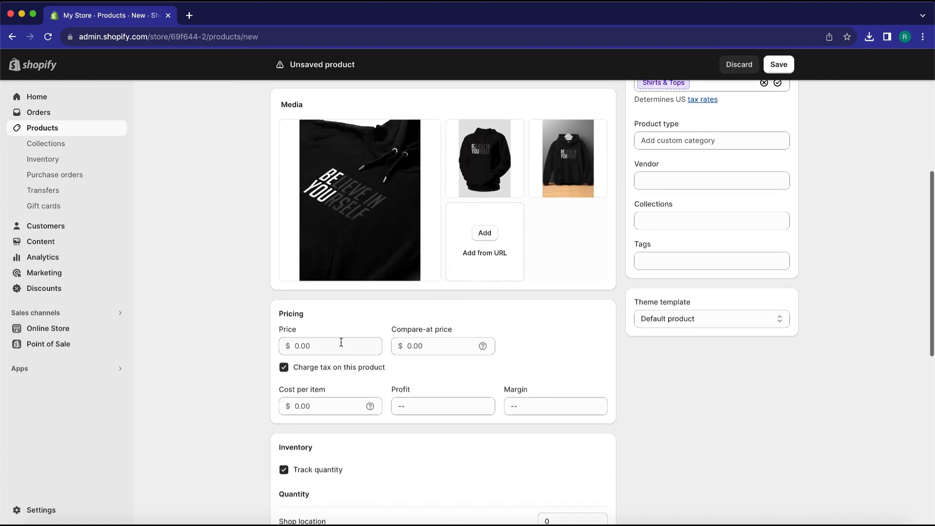
{"action": "left_click", "coordinate": [335, 344]}
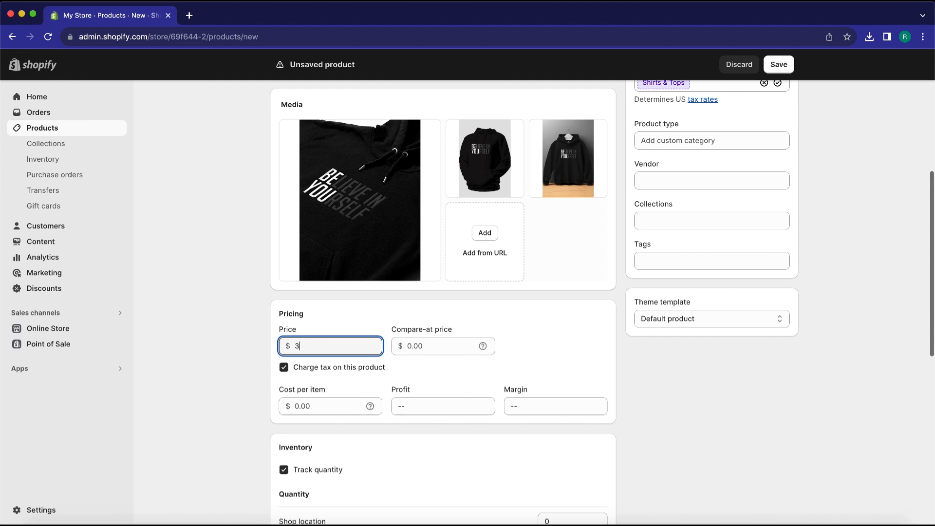
{"action": "left_click", "coordinate": [413, 351]}
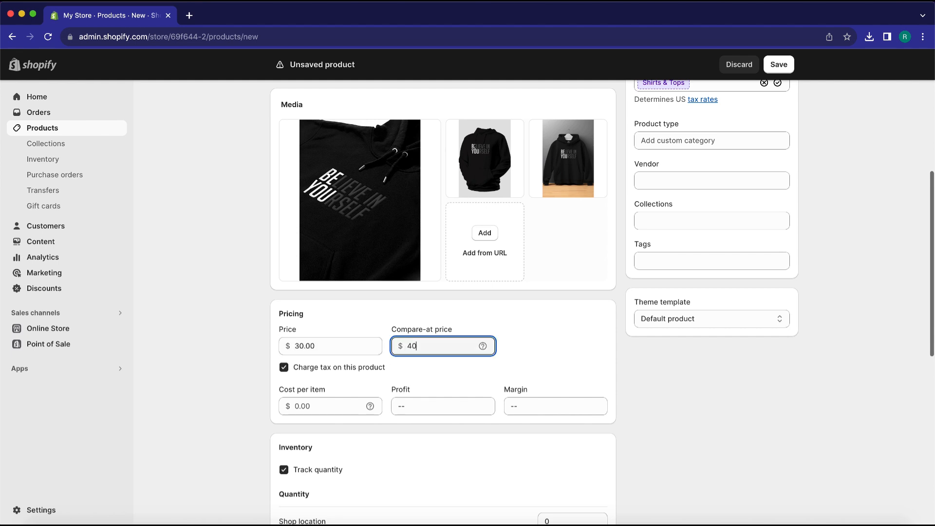
{"action": "left_click", "coordinate": [329, 409]}
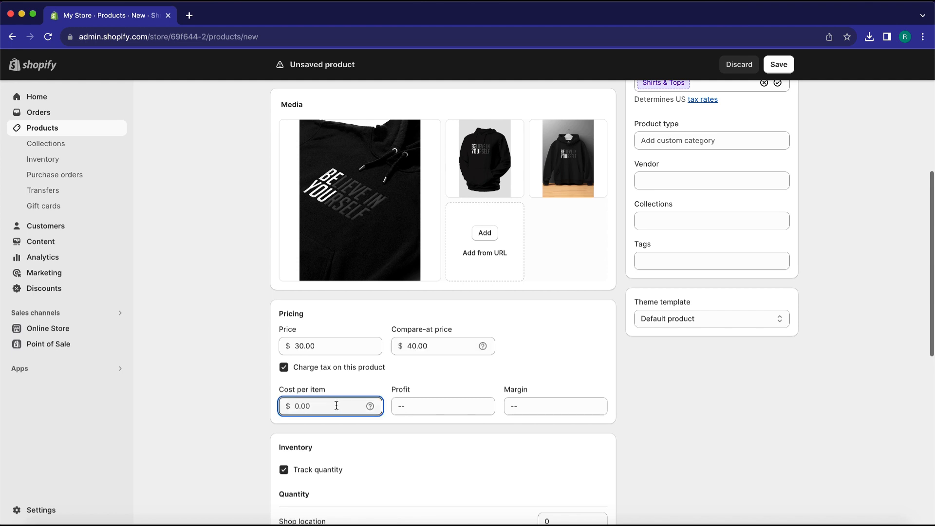
{"action": "type", "text": "30"}
Step: Allow the product to keep selling when out of stock, and toggle the SKU or barcode option on and off
{"action": "scroll", "coordinate": [409, 342], "scroll_direction": "down", "scroll_amount": 3}
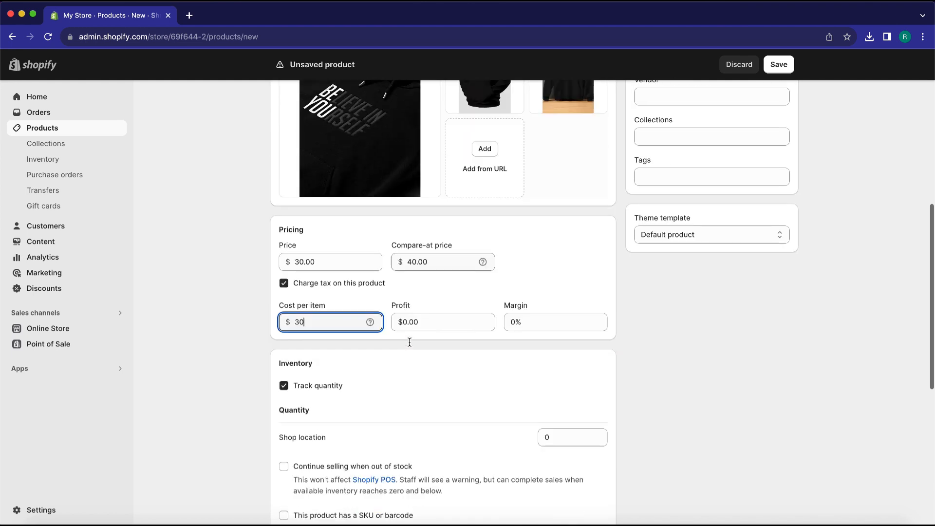
{"action": "scroll", "coordinate": [409, 345], "scroll_direction": "down", "scroll_amount": 1}
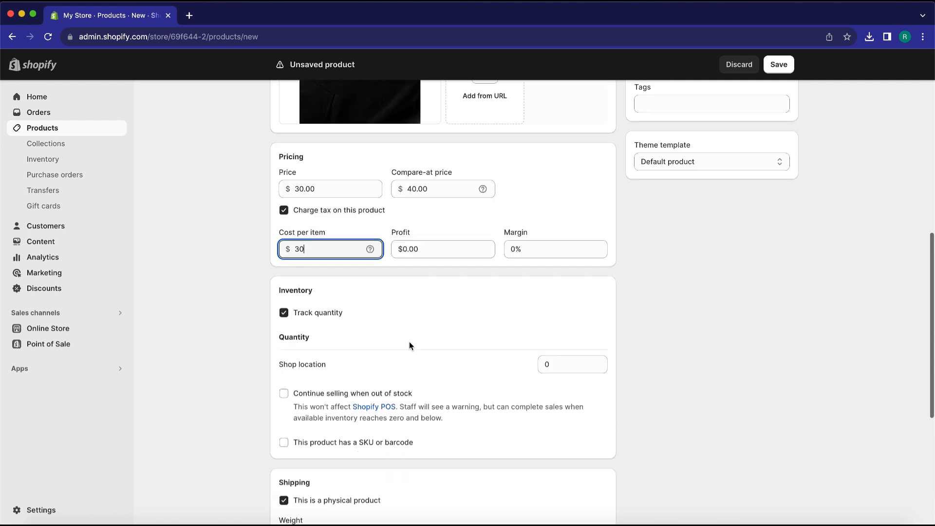
{"action": "left_click", "coordinate": [287, 393]}
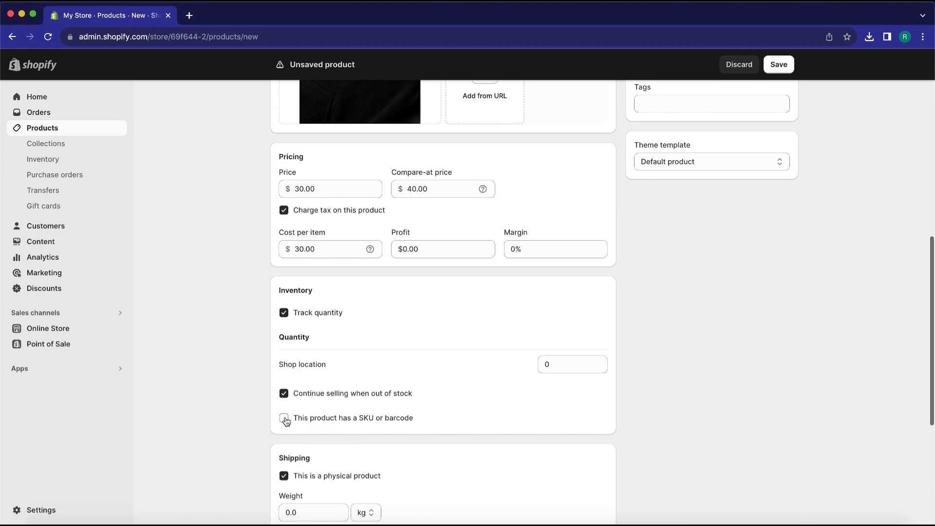
{"action": "left_click", "coordinate": [285, 418]}
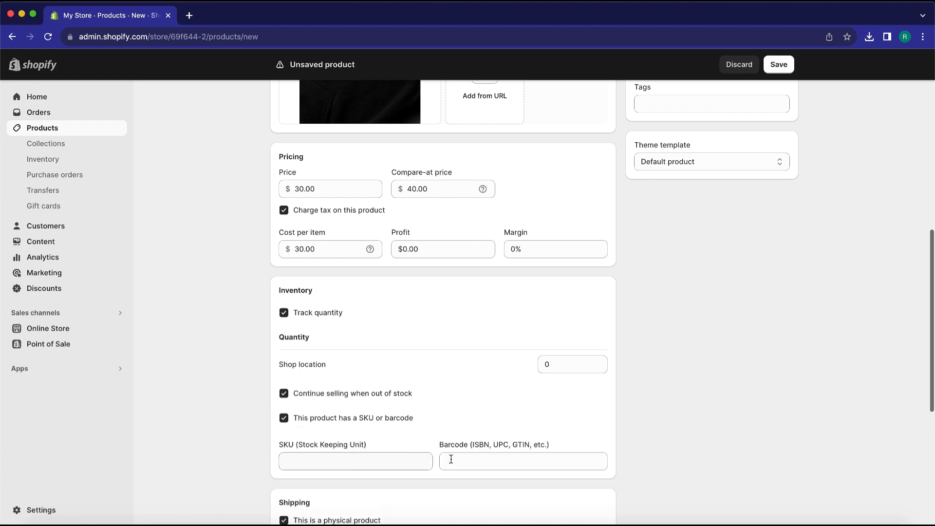
{"action": "left_click", "coordinate": [285, 419]}
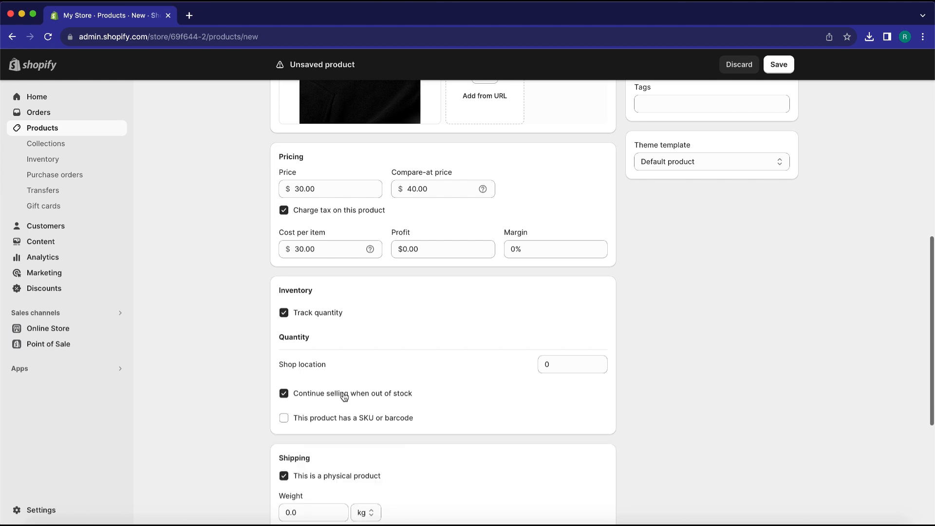
Step: Set the product's shipping weight to 1.5 kg
{"action": "scroll", "coordinate": [343, 394], "scroll_direction": "down", "scroll_amount": 2}
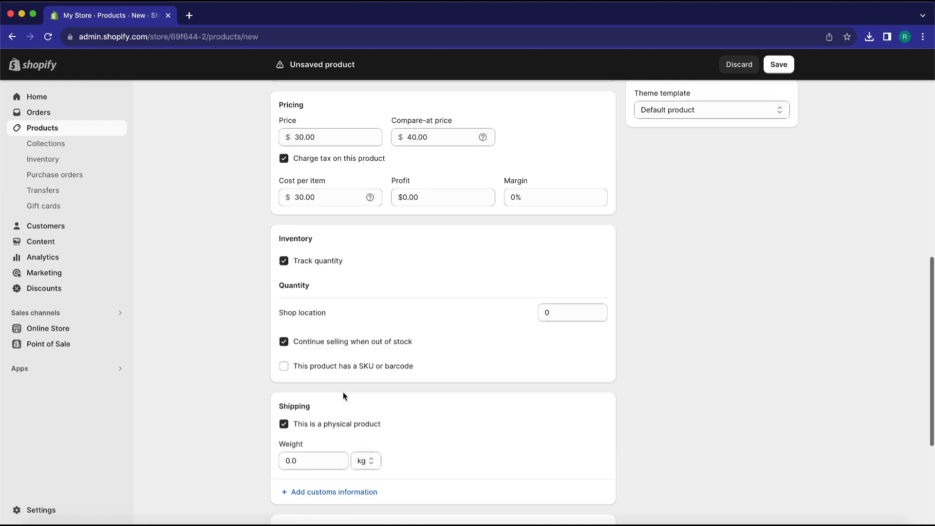
{"action": "scroll", "coordinate": [342, 391], "scroll_direction": "down", "scroll_amount": 5}
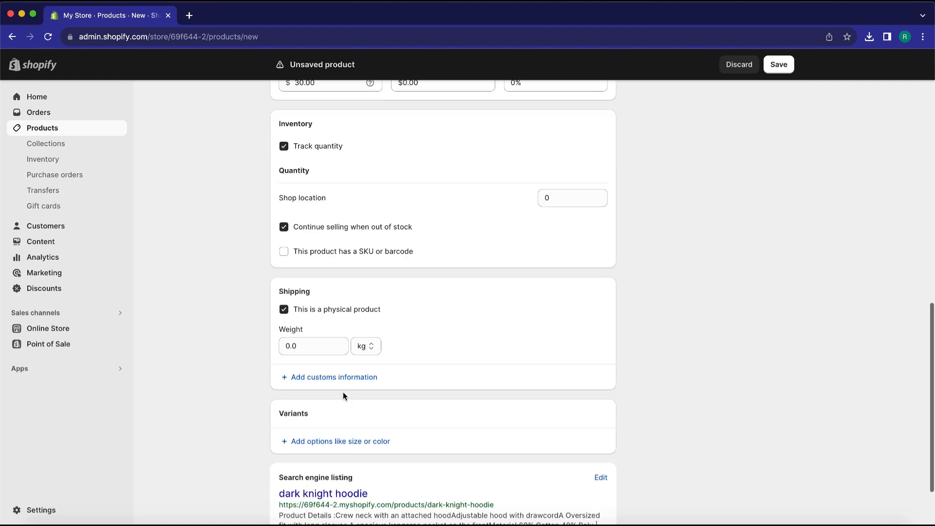
{"action": "left_click", "coordinate": [365, 338]}
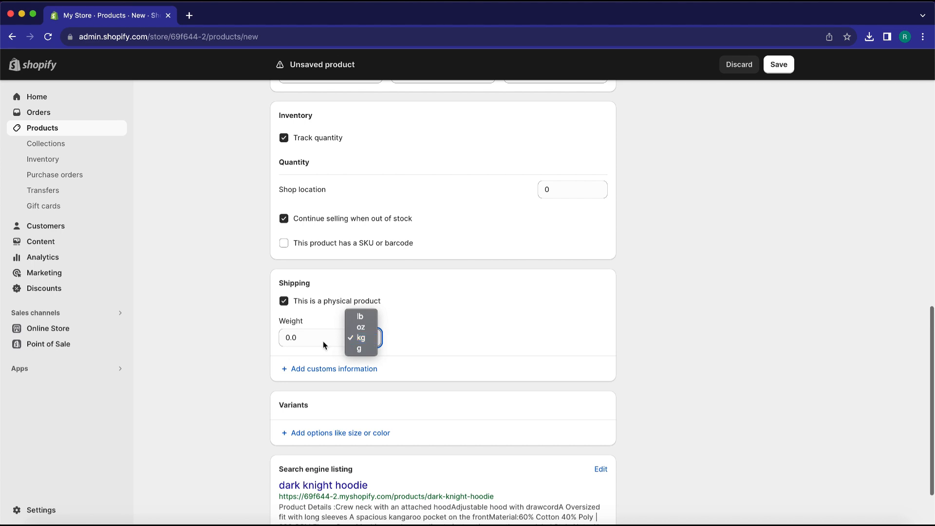
{"action": "left_click", "coordinate": [310, 340]}
{"action": "left_click_drag", "start_coordinate": [308, 335], "coordinate": [245, 338]}
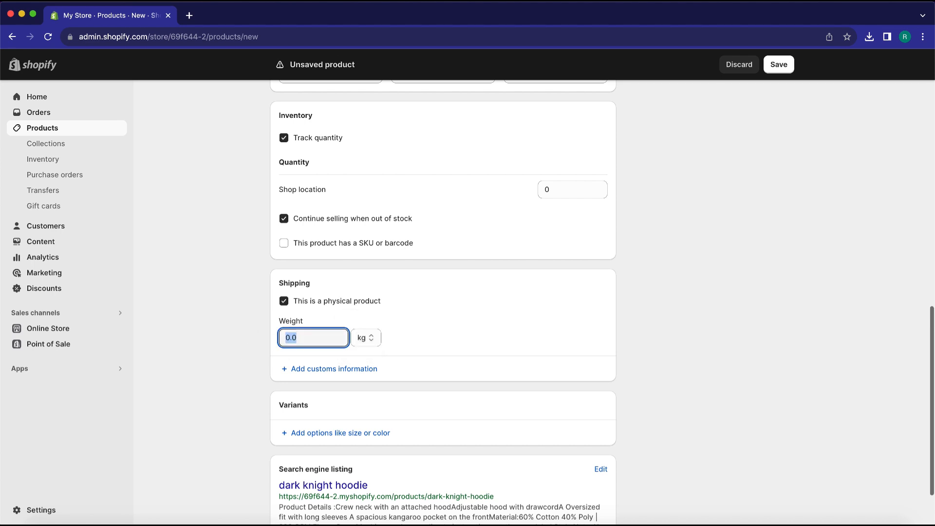
{"action": "key", "text": "Tab"}
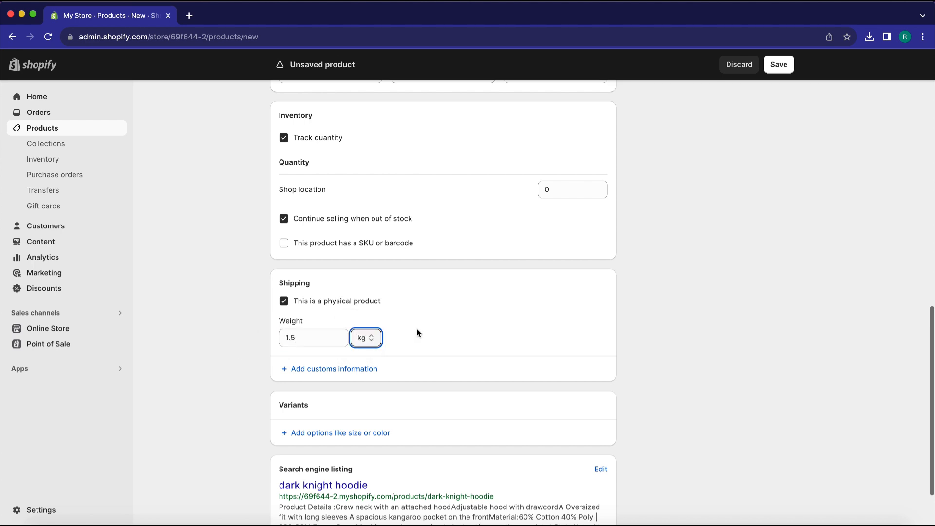
Step: Add a Size variant option with the values S, L, Xl, XXL and XXXL
{"action": "scroll", "coordinate": [417, 333], "scroll_direction": "down", "scroll_amount": 1}
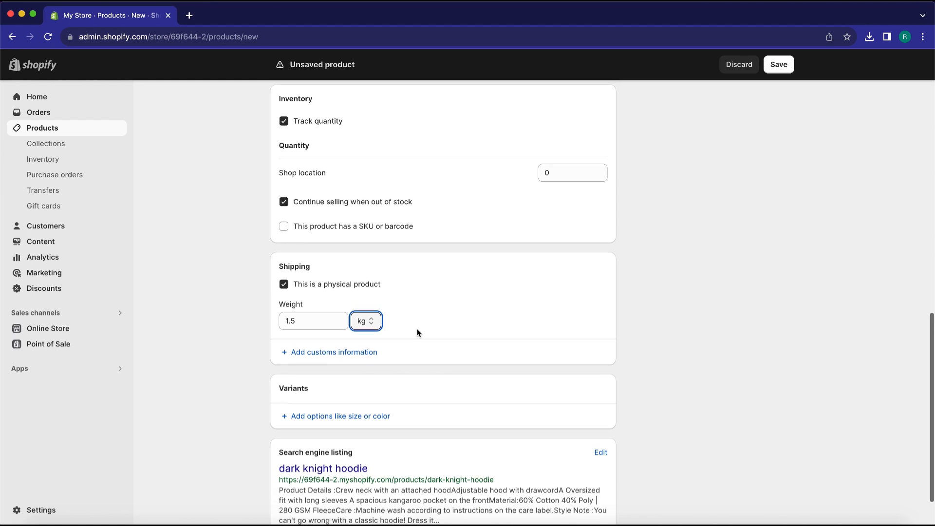
{"action": "left_click", "coordinate": [352, 417]}
{"action": "scroll", "coordinate": [412, 374], "scroll_direction": "down", "scroll_amount": 4}
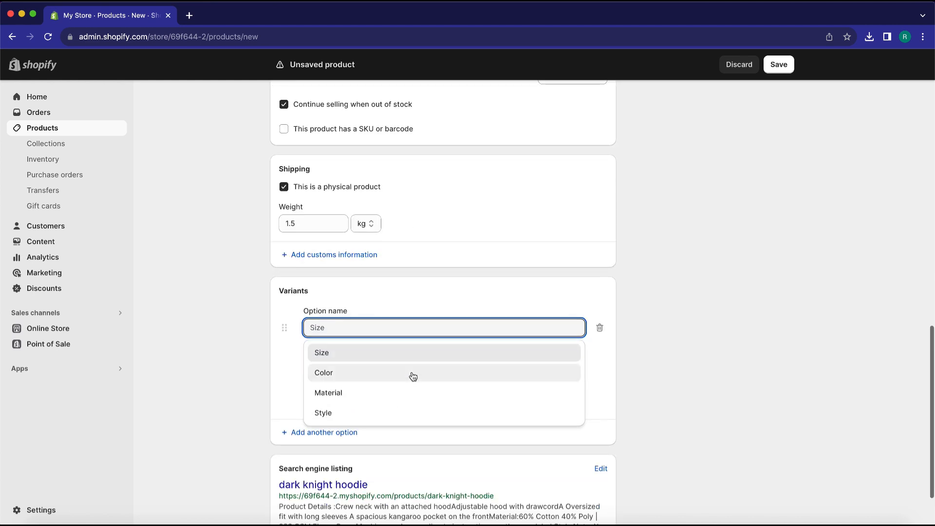
{"action": "left_click", "coordinate": [341, 352]}
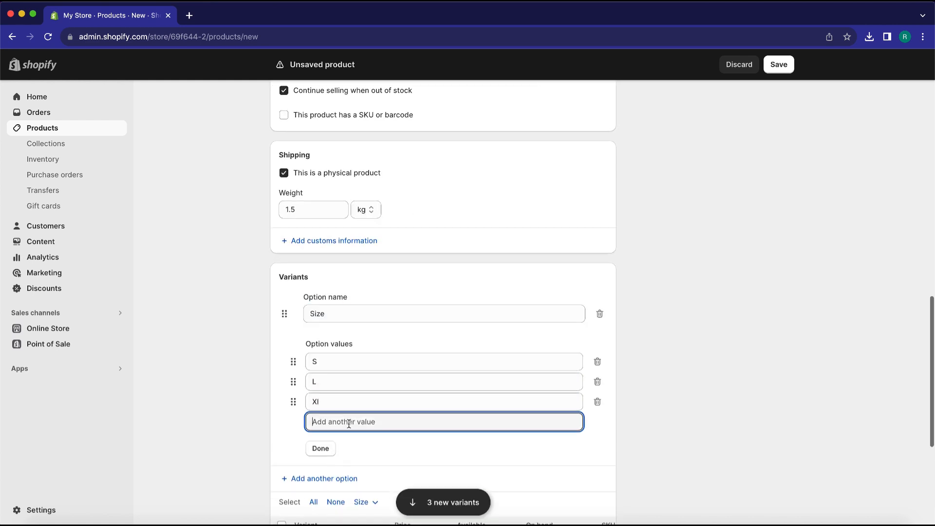
{"action": "type", "text": "XXL"}
{"action": "key", "text": "Return"}
{"action": "type", "text": "XX"}
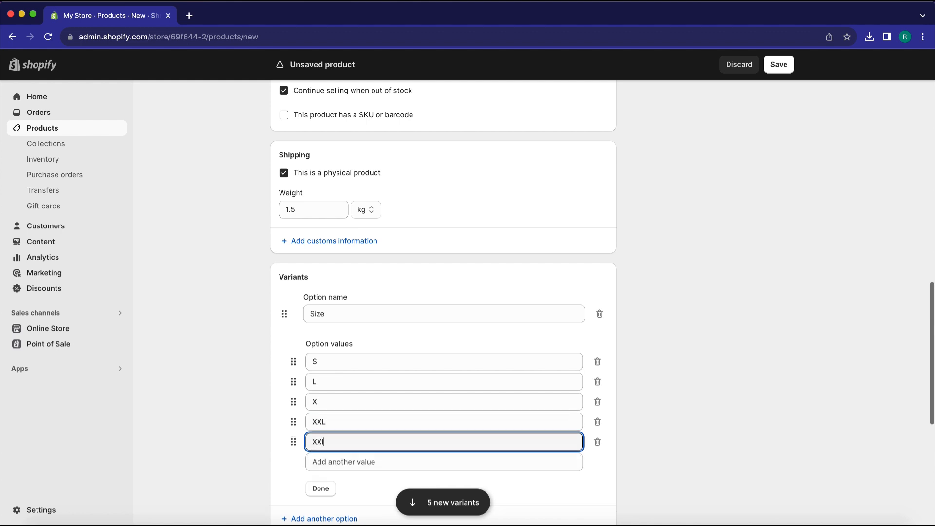
{"action": "type", "text": "XL"}
{"action": "left_click", "coordinate": [321, 478]}
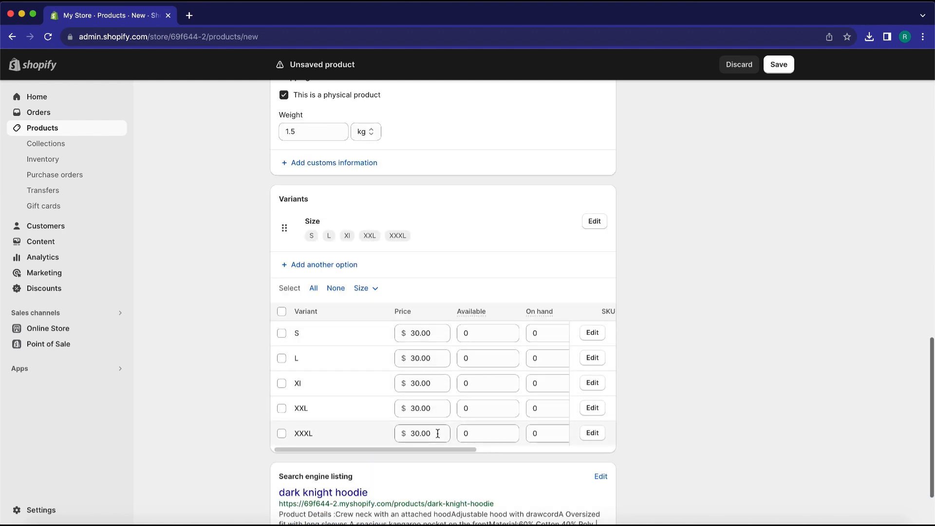
Step: Set the price of the XXL variant to $40 and of the XXXL variant to $45
{"action": "left_click", "coordinate": [419, 406]}
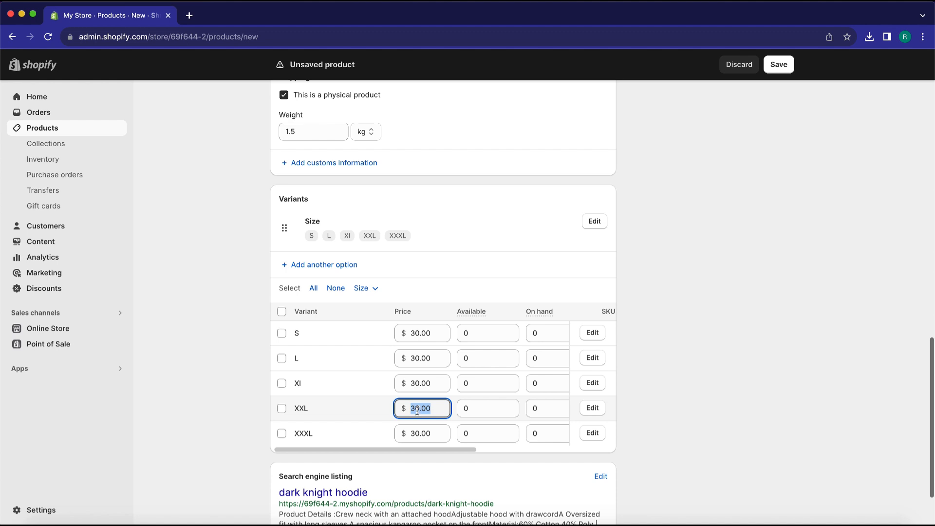
{"action": "type", "text": "40"}
{"action": "left_click", "coordinate": [417, 432]}
{"action": "type", "text": "45"}
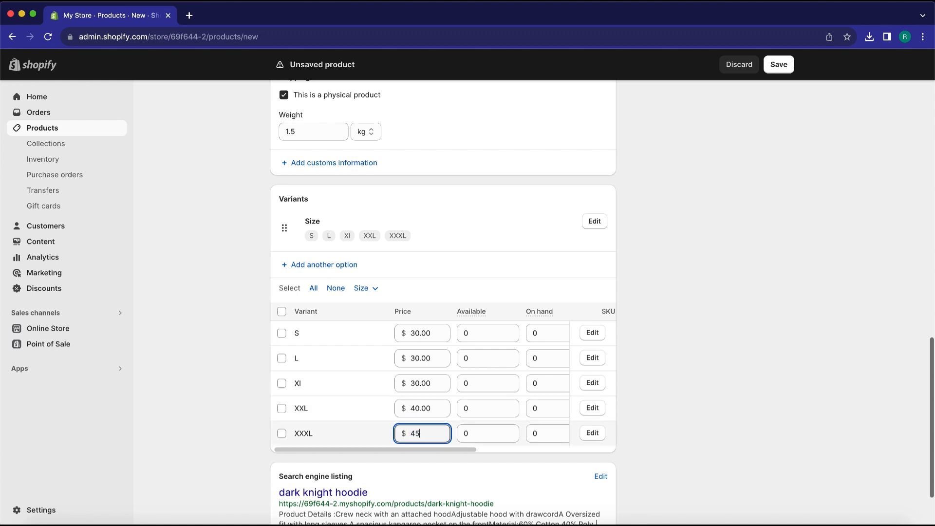
Step: Set the available quantity to 30 for each of the S, L, Xl, XXL and XXXL variants
{"action": "left_click", "coordinate": [467, 433]}
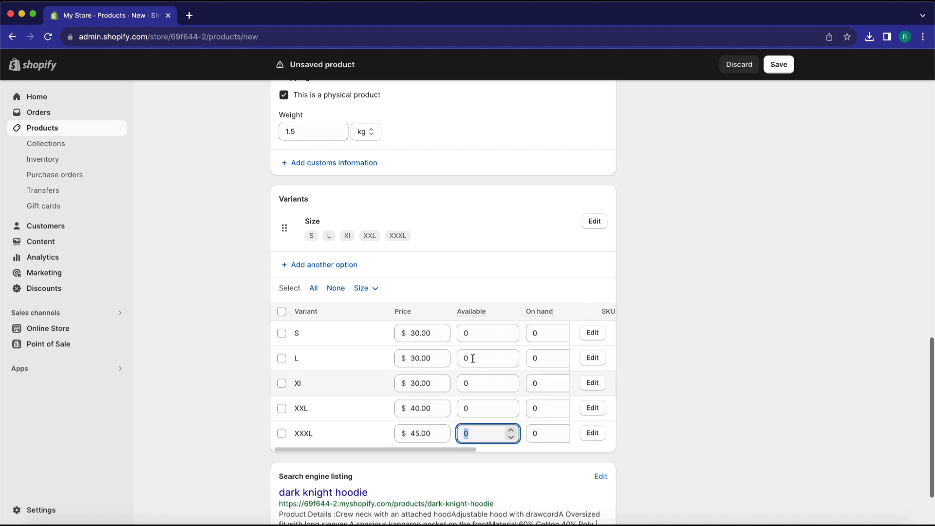
{"action": "left_click", "coordinate": [476, 334]}
{"action": "type", "text": "30"}
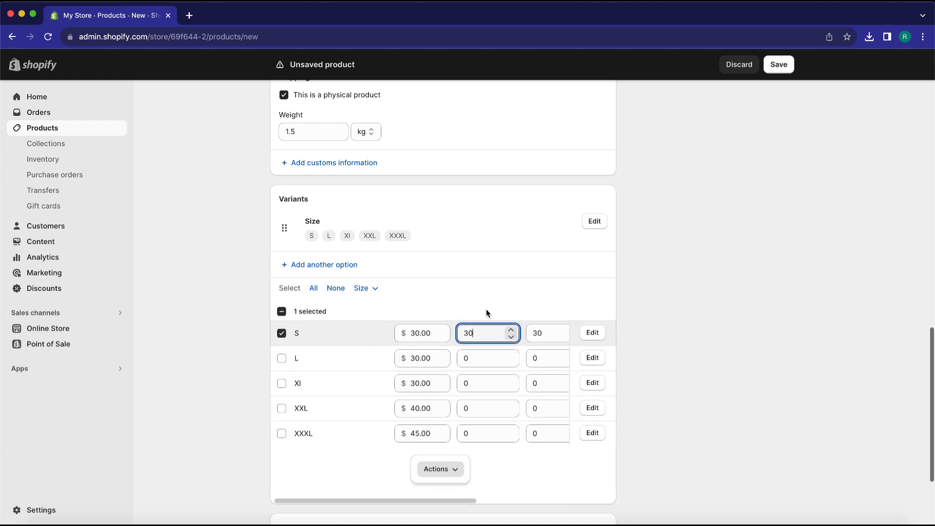
{"action": "left_click", "coordinate": [482, 358]}
{"action": "type", "text": "30"}
{"action": "left_click", "coordinate": [477, 383]}
{"action": "type", "text": "30"}
{"action": "left_click", "coordinate": [482, 408]}
{"action": "type", "text": "30"}
{"action": "left_click", "coordinate": [507, 433]}
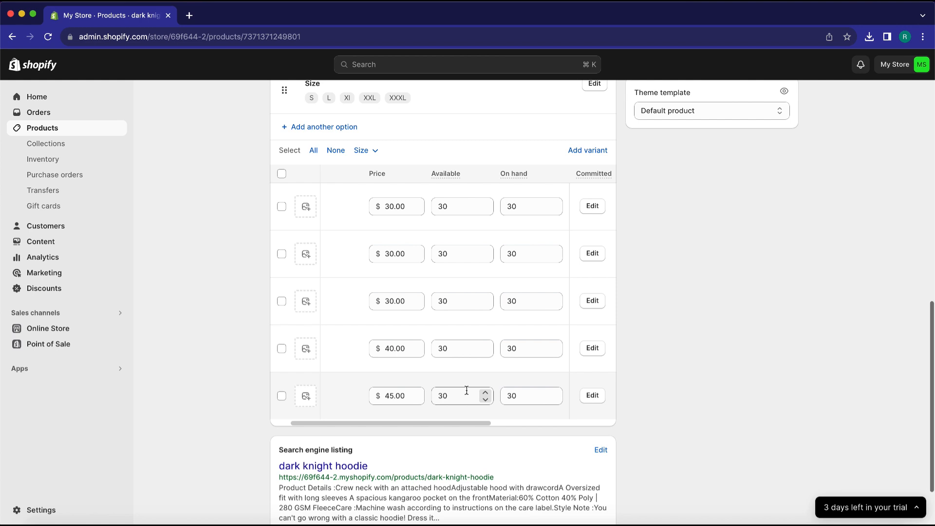
Step: Set the hoodie's product type to "hoodie" and save the product
{"action": "scroll", "coordinate": [467, 391], "scroll_direction": "right", "scroll_amount": 8}
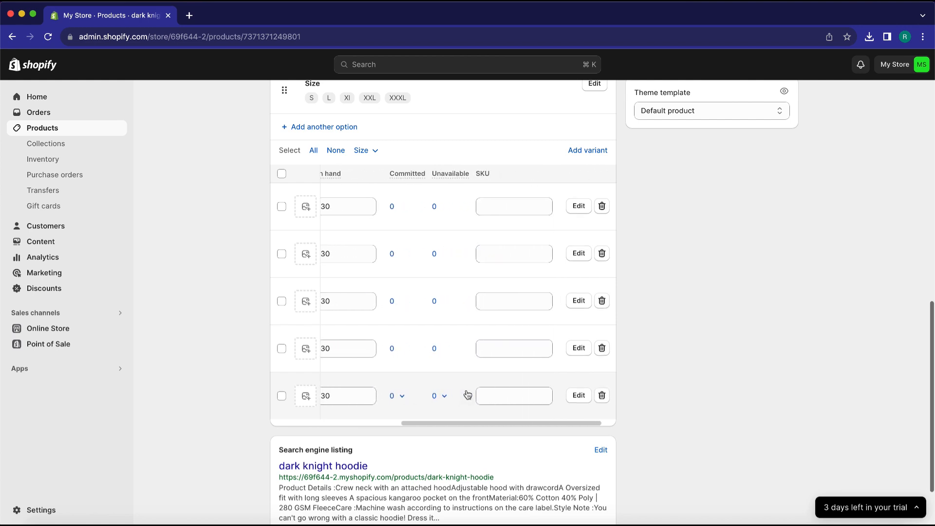
{"action": "scroll", "coordinate": [490, 282], "scroll_direction": "left", "scroll_amount": 8}
{"action": "scroll", "coordinate": [491, 286], "scroll_direction": "down", "scroll_amount": 3}
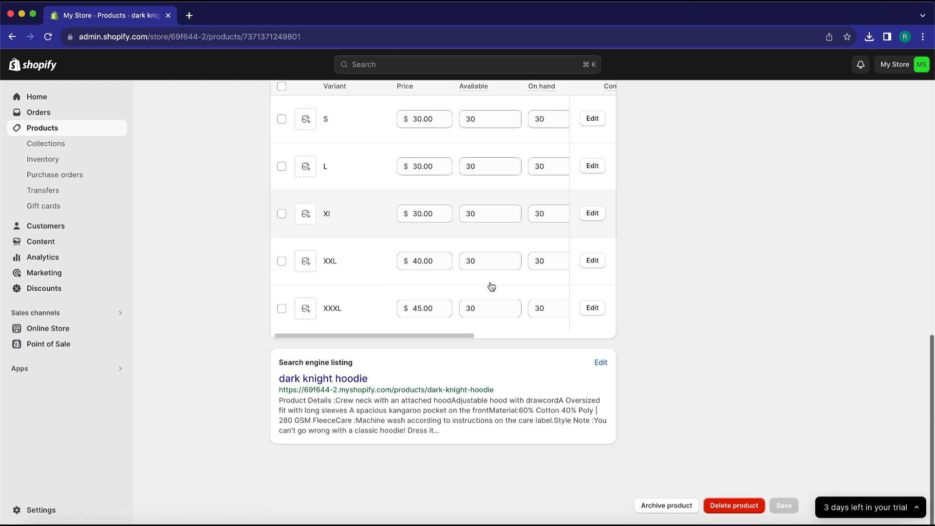
{"action": "scroll", "coordinate": [491, 287], "scroll_direction": "up", "scroll_amount": 7}
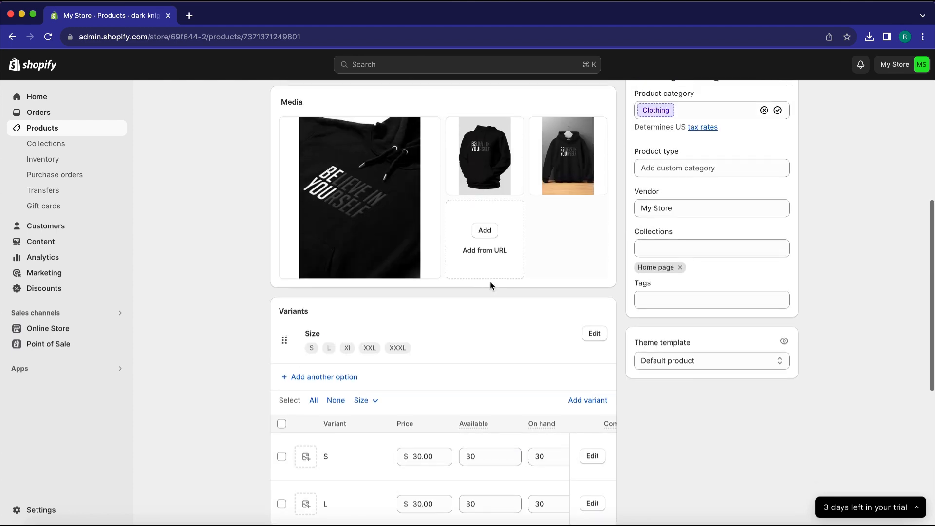
{"action": "scroll", "coordinate": [492, 286], "scroll_direction": "up", "scroll_amount": 1}
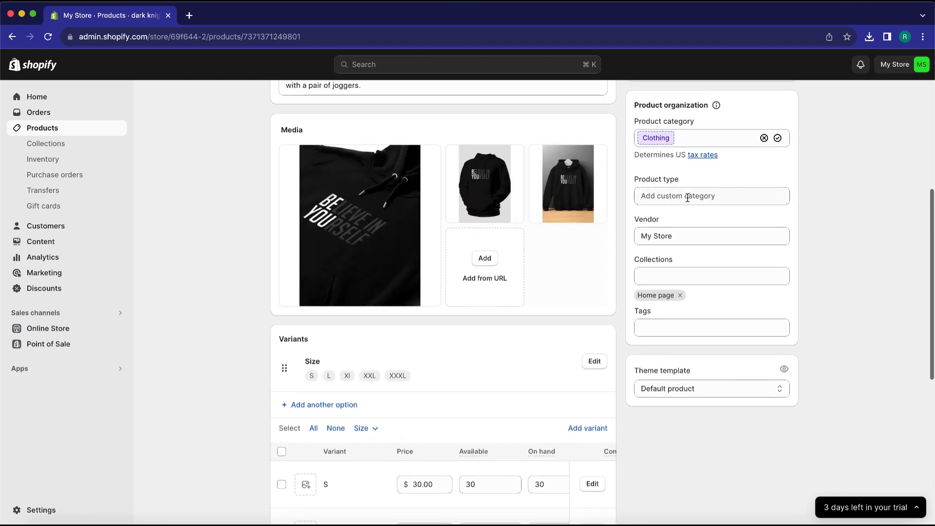
{"action": "scroll", "coordinate": [672, 195], "scroll_direction": "up", "scroll_amount": 1}
{"action": "left_click", "coordinate": [683, 229]}
{"action": "type", "text": "hoodie"}
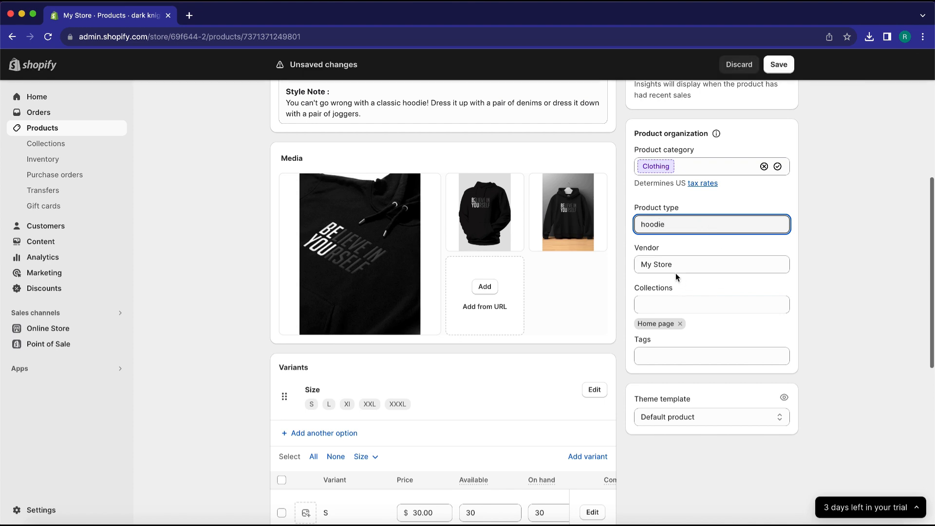
{"action": "left_click", "coordinate": [649, 304]}
{"action": "left_click", "coordinate": [826, 283]}
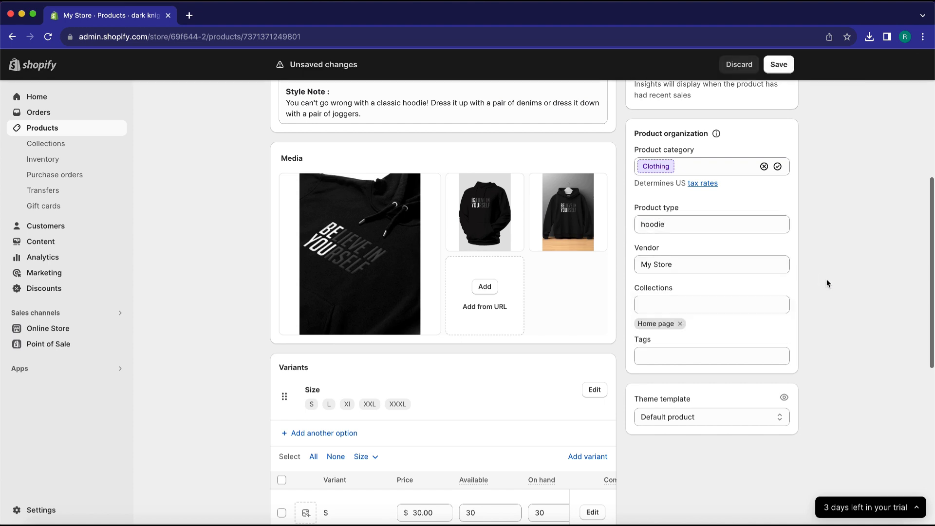
{"action": "scroll", "coordinate": [693, 315], "scroll_direction": "up", "scroll_amount": 6}
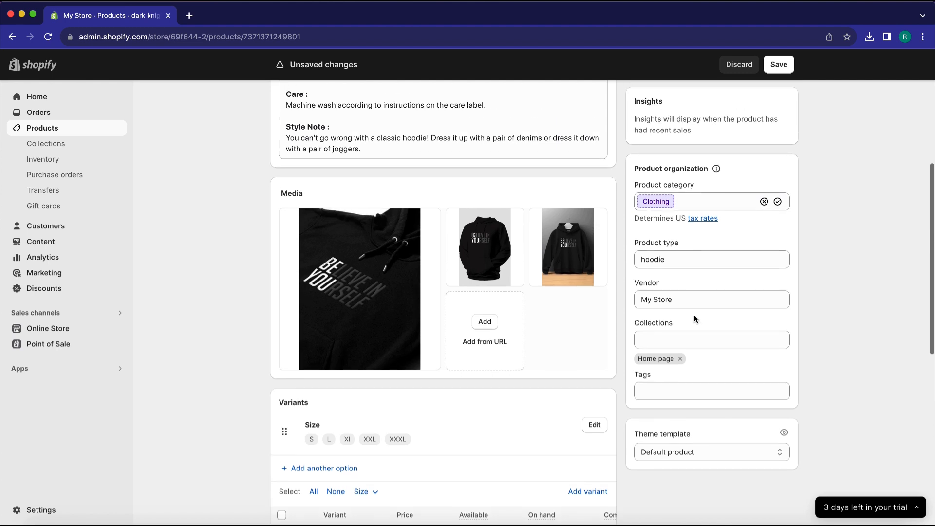
{"action": "left_click", "coordinate": [778, 66]}
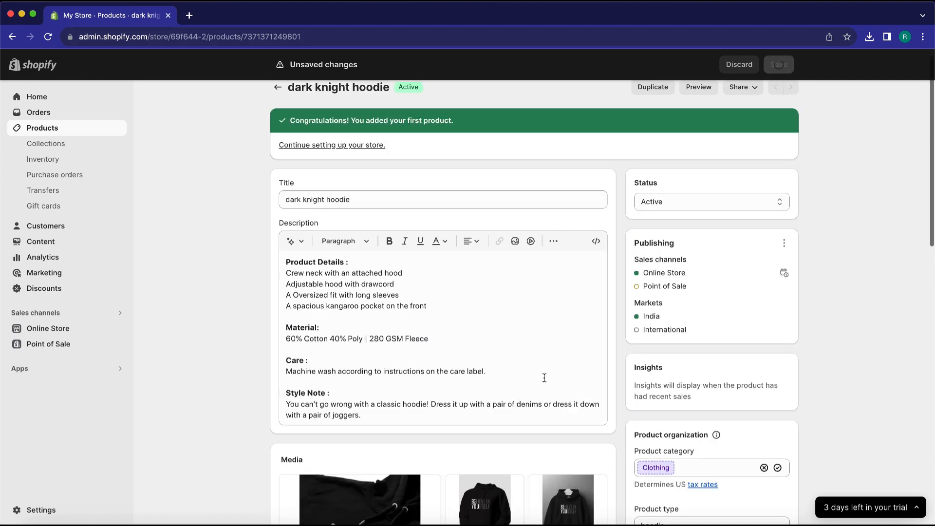
Step: Open the list of all products and view the option for importing products by CSV
{"action": "left_click", "coordinate": [47, 131]}
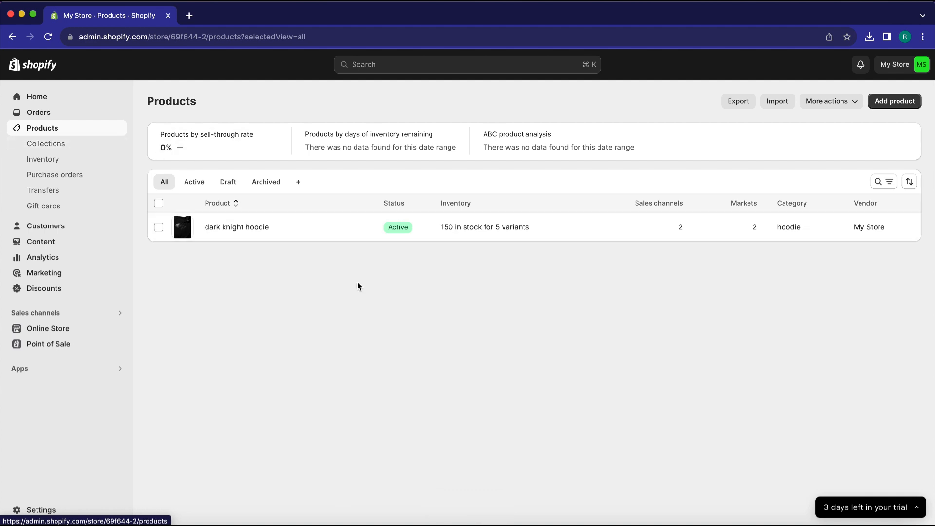
{"action": "left_click", "coordinate": [779, 104]}
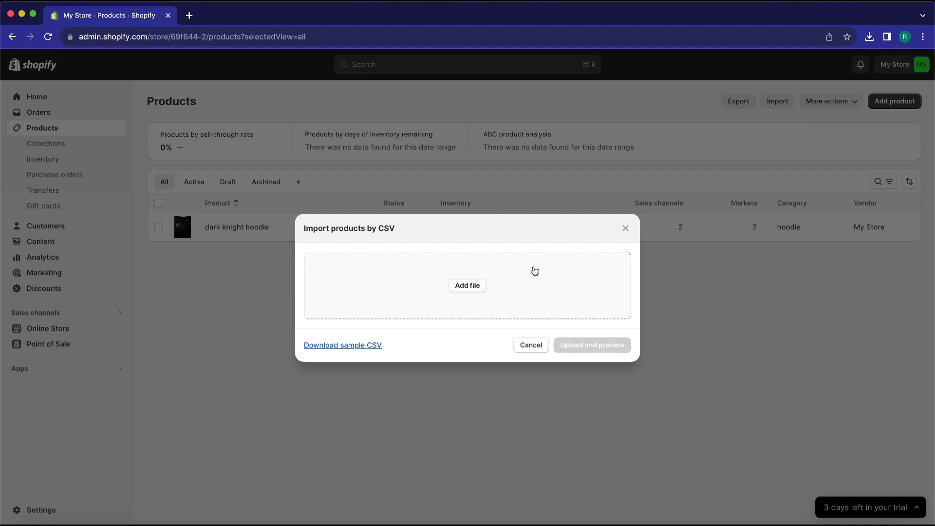
{"action": "left_click", "coordinate": [627, 228]}
Step: Open the Shopify App Store from the recommended apps and browse the apps it offers, including those for finding products
{"action": "left_click", "coordinate": [29, 369]}
{"action": "left_click", "coordinate": [352, 242]}
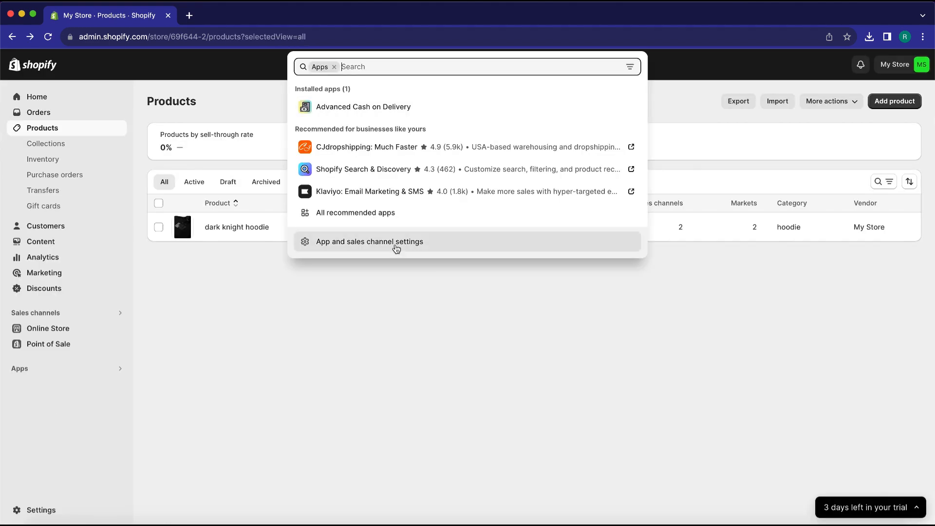
{"action": "left_click", "coordinate": [396, 248]}
{"action": "scroll", "coordinate": [419, 287], "scroll_direction": "down", "scroll_amount": 20}
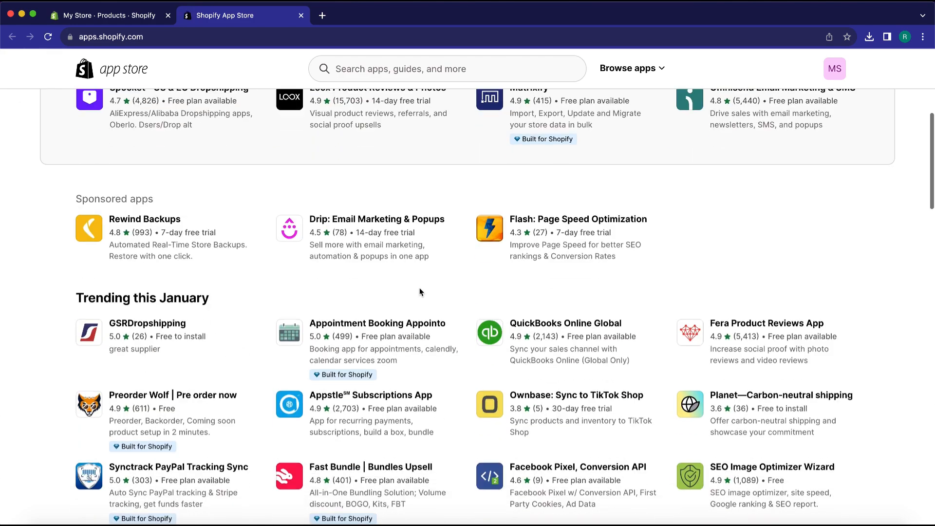
{"action": "scroll", "coordinate": [421, 292], "scroll_direction": "down", "scroll_amount": 4}
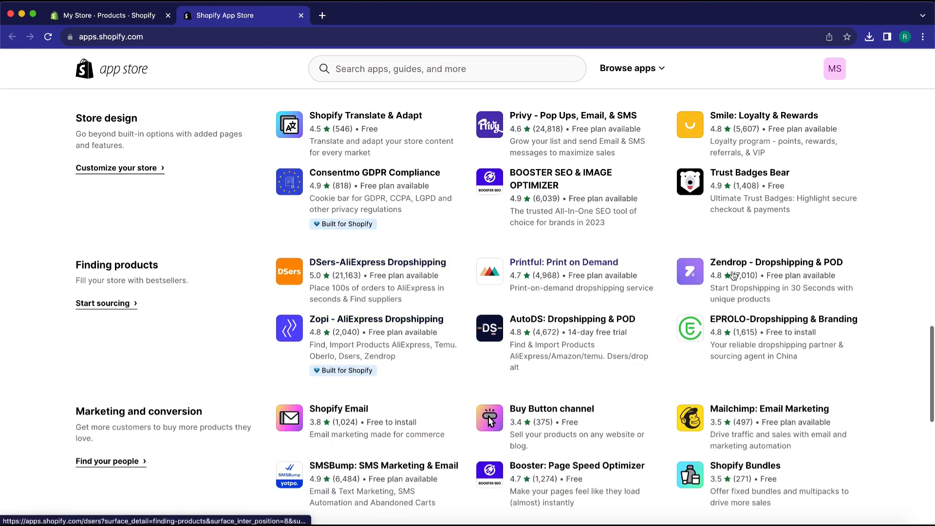
{"action": "scroll", "coordinate": [424, 281], "scroll_direction": "up", "scroll_amount": 1}
{"action": "scroll", "coordinate": [423, 281], "scroll_direction": "up", "scroll_amount": 15}
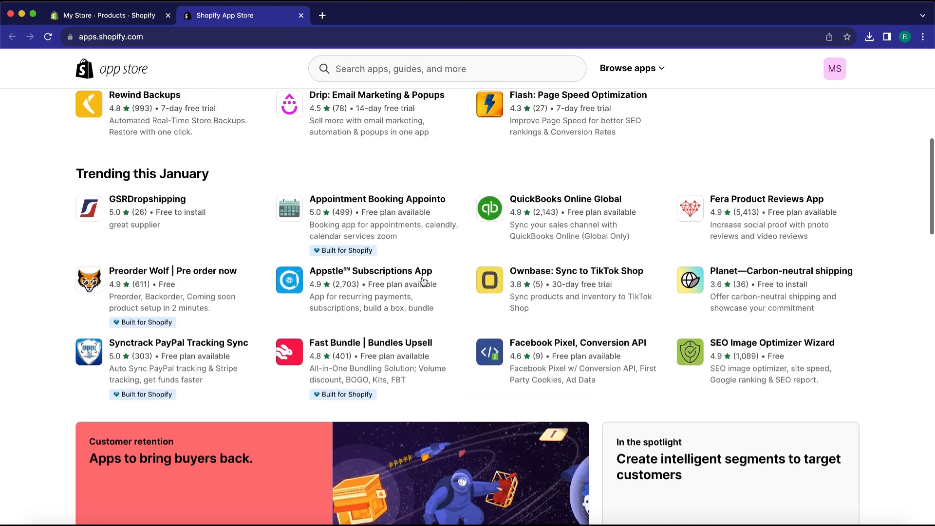
{"action": "scroll", "coordinate": [423, 281], "scroll_direction": "up", "scroll_amount": 5}
Step: Install the DSers-AliExpress Dropshipping app from the App Store into the store
{"action": "scroll", "coordinate": [423, 277], "scroll_direction": "down", "scroll_amount": 20}
{"action": "left_click", "coordinate": [364, 200]}
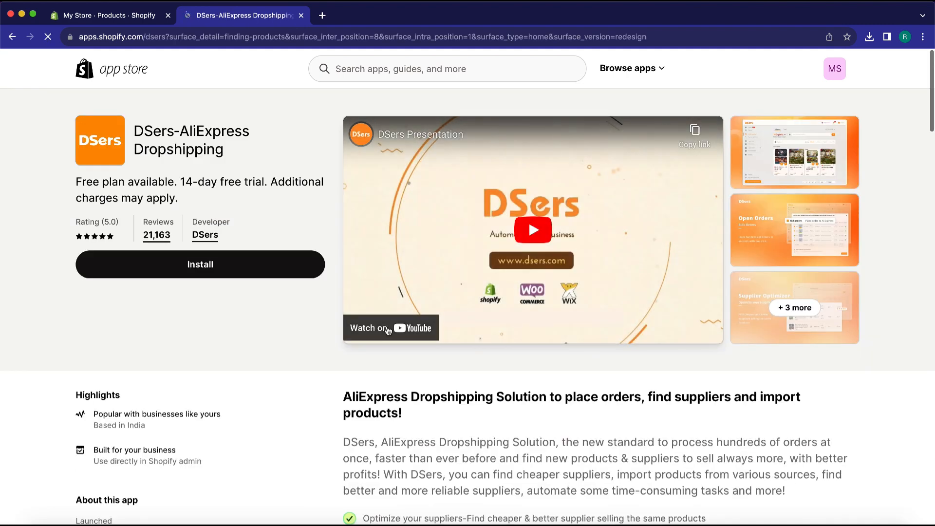
{"action": "left_click", "coordinate": [200, 271]}
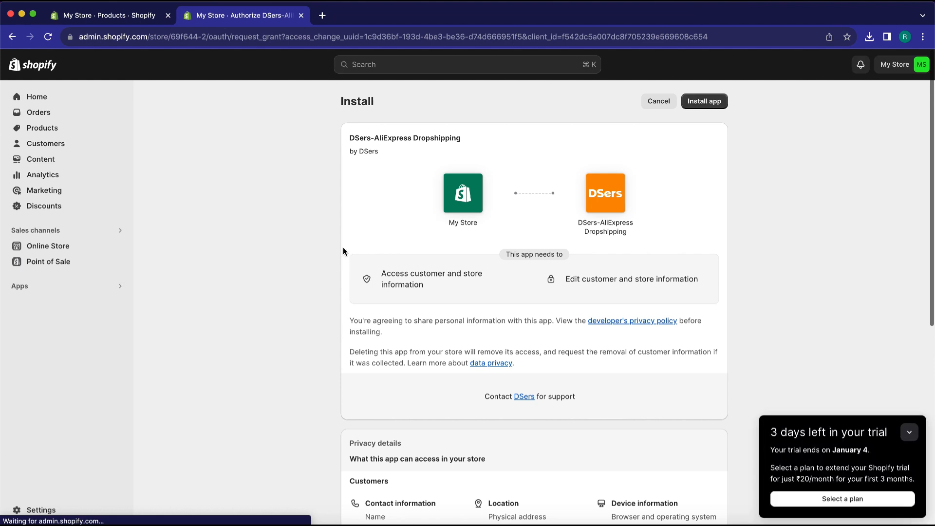
{"action": "left_click", "coordinate": [713, 101]}
Step: Log in to DSers with the account password and authorize binding that account to Shopify
{"action": "left_click", "coordinate": [556, 223]}
{"action": "type", "text": "••••••••••"}
{"action": "key", "text": "Return"}
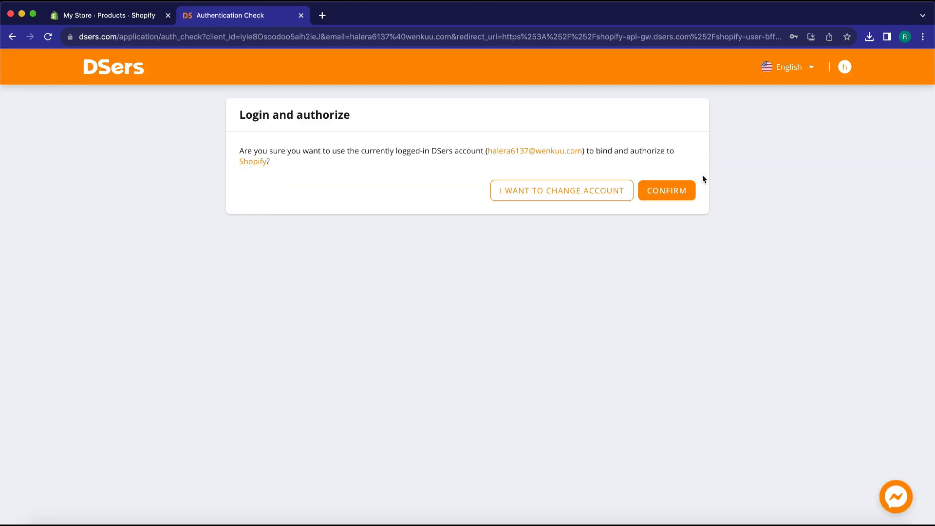
{"action": "left_click", "coordinate": [667, 192]}
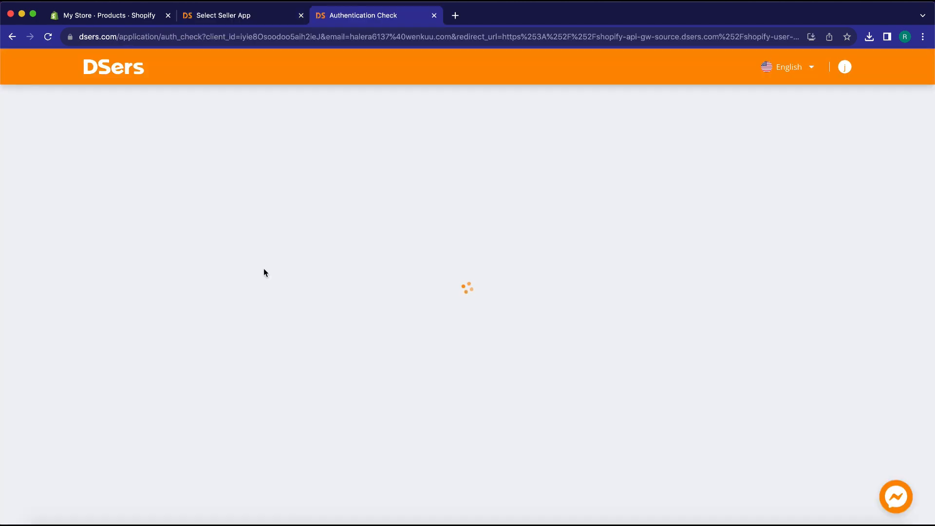
Step: Import the Outdoor LED Solar Fairy Lights from the AliExpress Christmas Discount Bazaar category and stay on the supplier page
{"action": "left_click", "coordinate": [476, 294]}
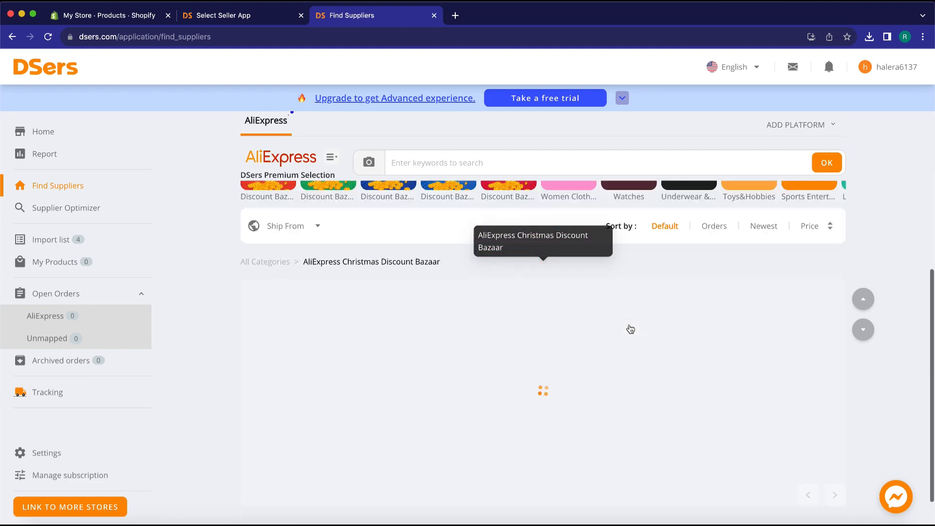
{"action": "scroll", "coordinate": [630, 329], "scroll_direction": "down", "scroll_amount": 4}
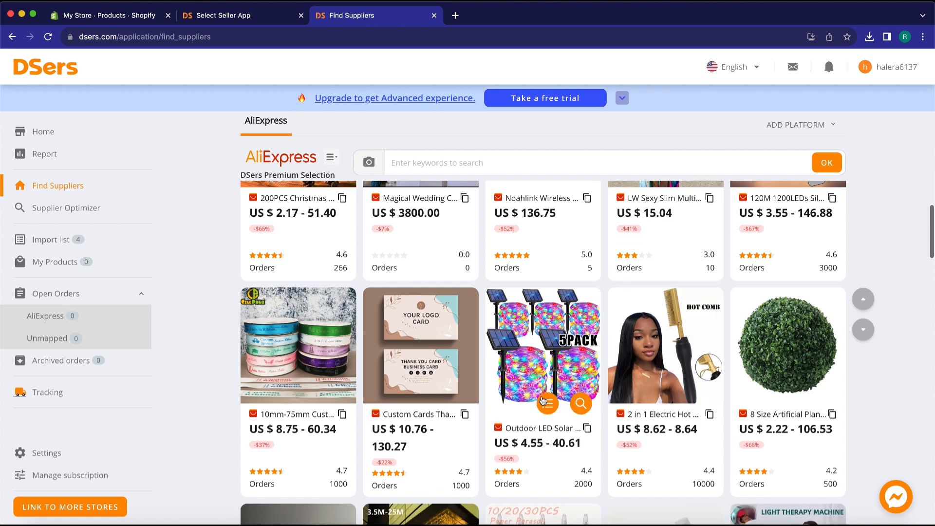
{"action": "left_click", "coordinate": [548, 404]}
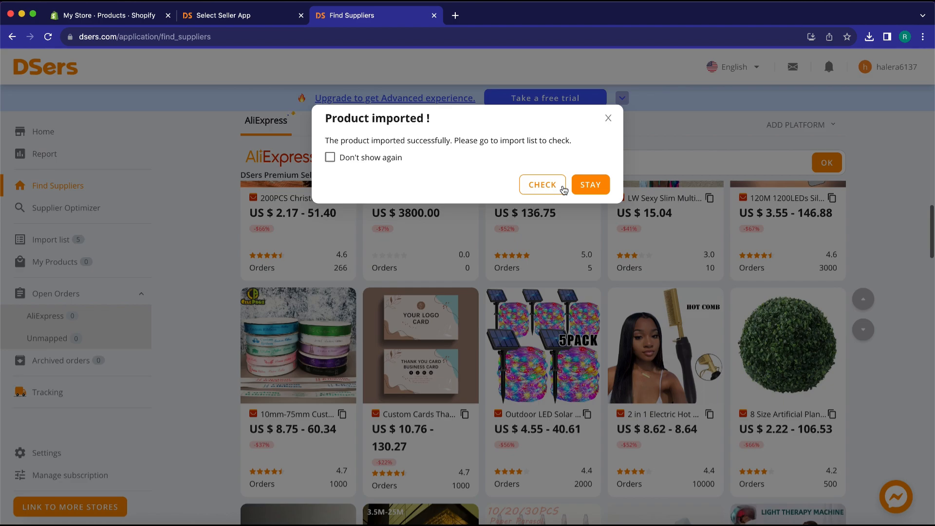
{"action": "left_click", "coordinate": [580, 186]}
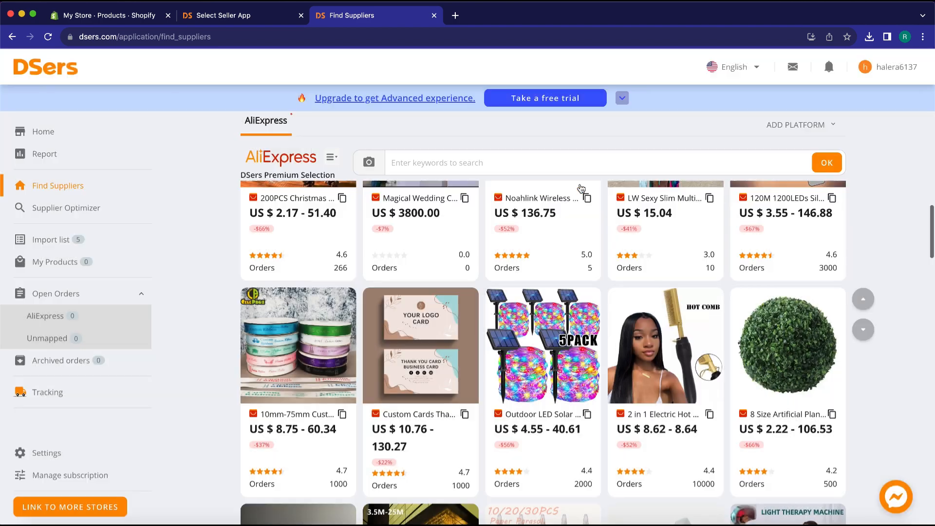
Step: Select all products in the DSers import list and push them to the linked Shopify store
{"action": "scroll", "coordinate": [302, 384], "scroll_direction": "down", "scroll_amount": 5}
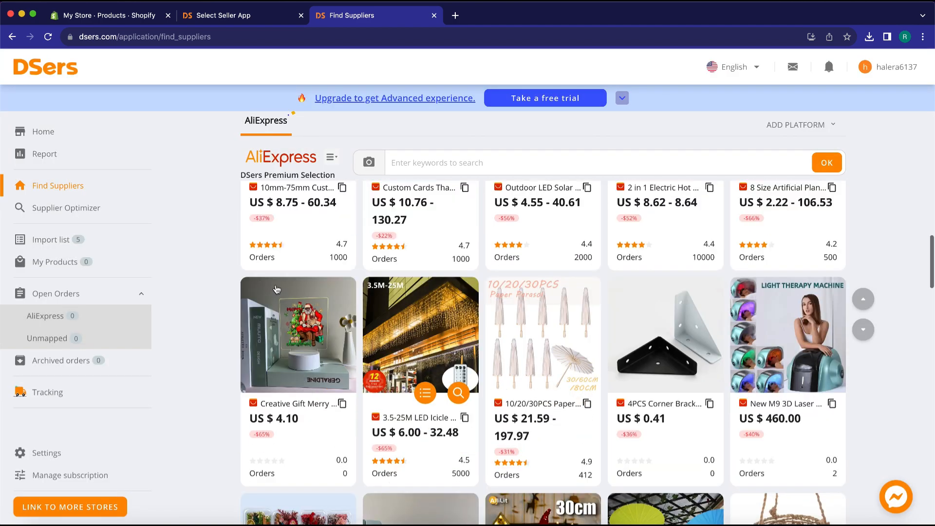
{"action": "left_click", "coordinate": [53, 241]}
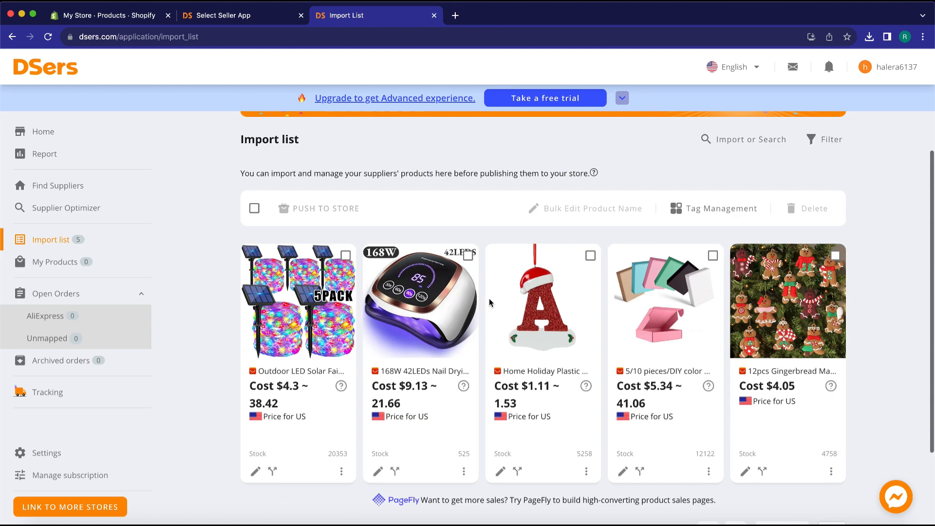
{"action": "scroll", "coordinate": [536, 292], "scroll_direction": "down", "scroll_amount": 3}
{"action": "scroll", "coordinate": [457, 207], "scroll_direction": "up", "scroll_amount": 3}
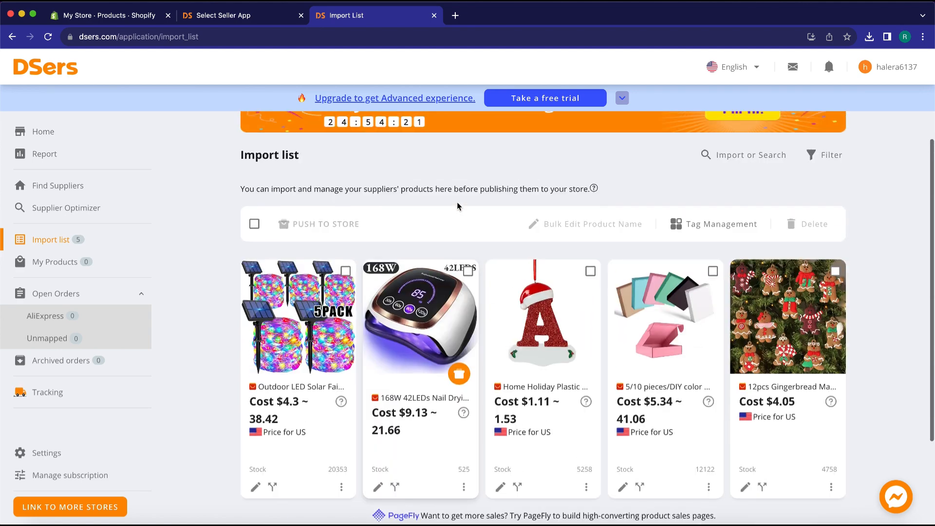
{"action": "left_click", "coordinate": [254, 255]}
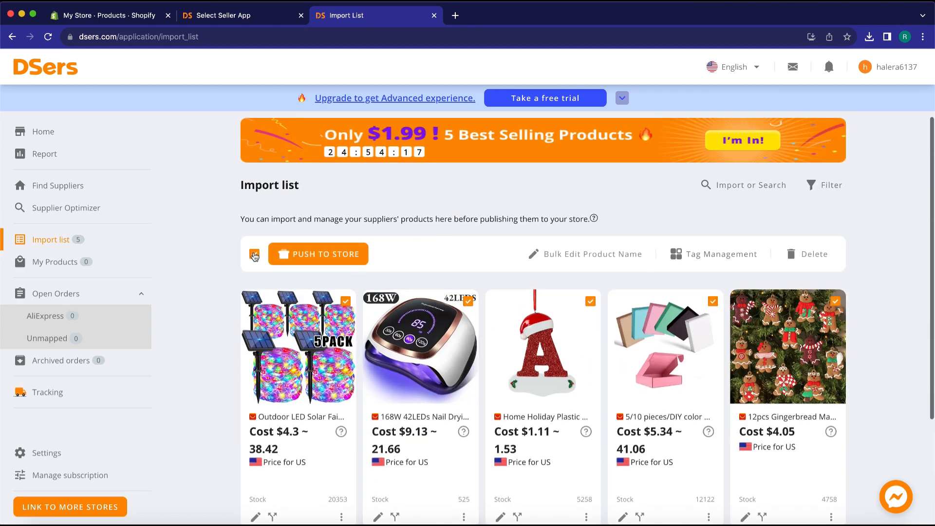
{"action": "left_click", "coordinate": [329, 254]}
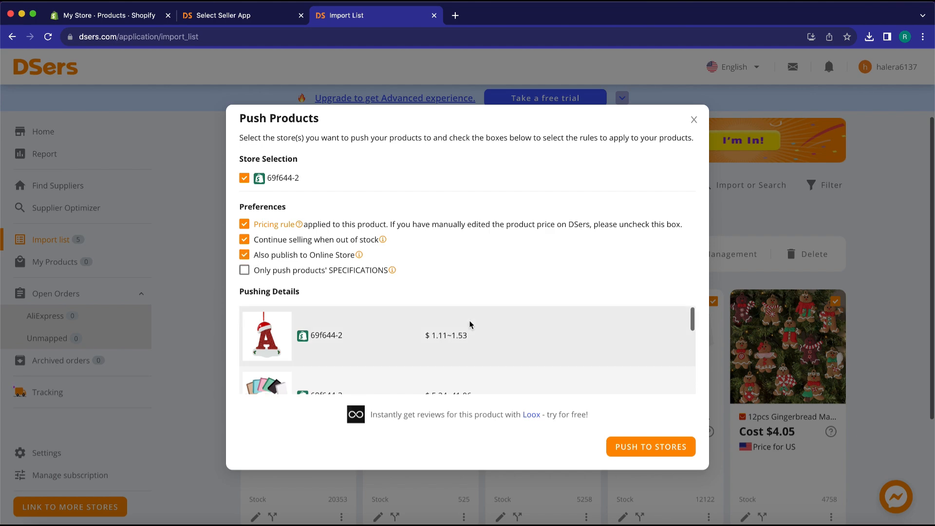
{"action": "scroll", "coordinate": [467, 336], "scroll_direction": "down", "scroll_amount": 5}
{"action": "left_click", "coordinate": [649, 448]}
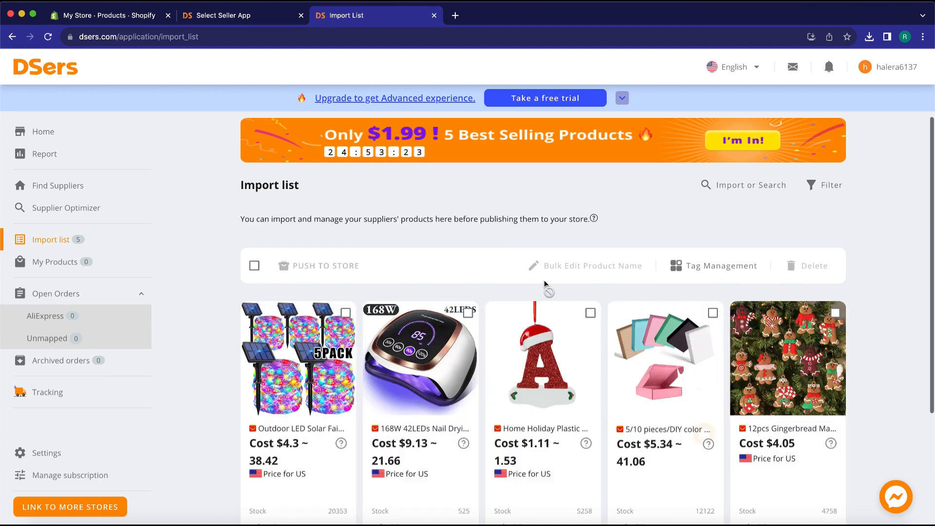
Step: Switch back to the Shopify admin and refresh the product list to check for the pushed products
{"action": "scroll", "coordinate": [432, 360], "scroll_direction": "down", "scroll_amount": 3}
{"action": "scroll", "coordinate": [681, 360], "scroll_direction": "up", "scroll_amount": 2}
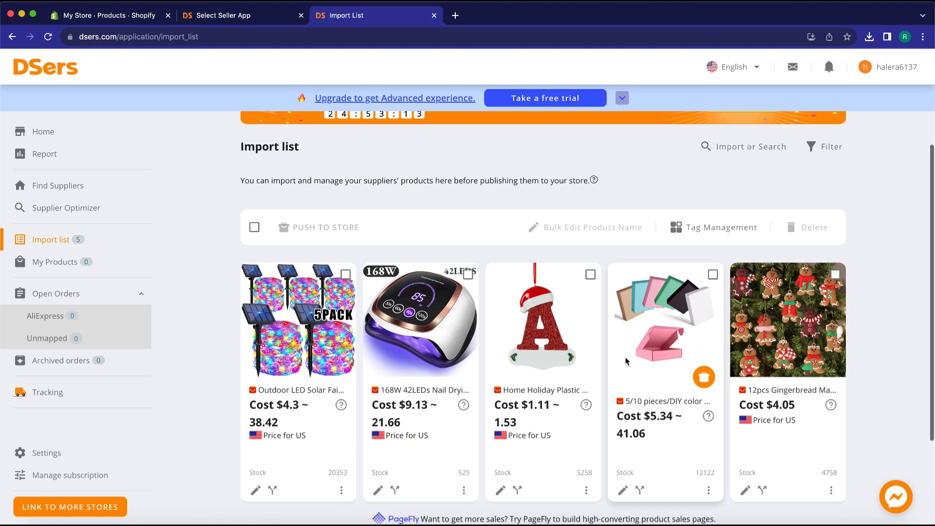
{"action": "left_click", "coordinate": [138, 17]}
{"action": "left_click", "coordinate": [48, 38]}
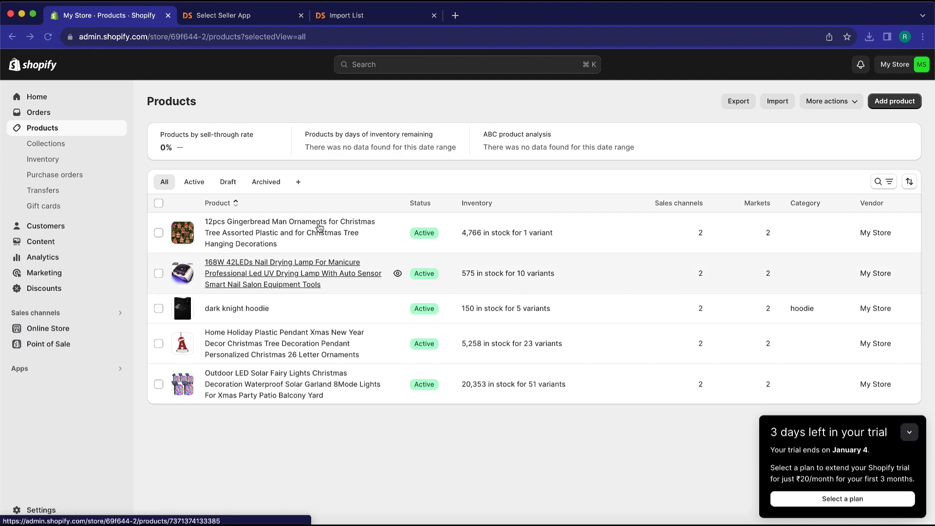
Step: Open the 12pcs Gingerbread Man Ornaments product and examine its description, media and variants
{"action": "left_click", "coordinate": [320, 227]}
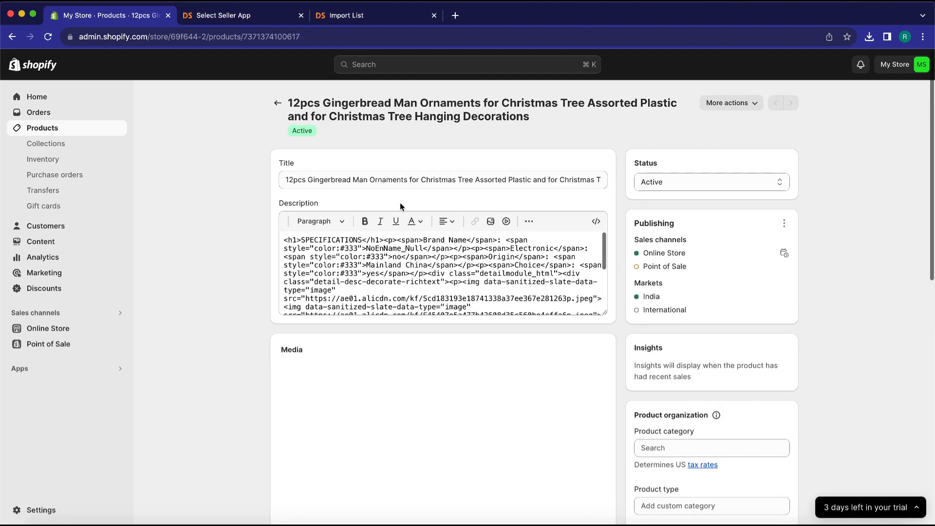
{"action": "scroll", "coordinate": [588, 371], "scroll_direction": "down", "scroll_amount": 15}
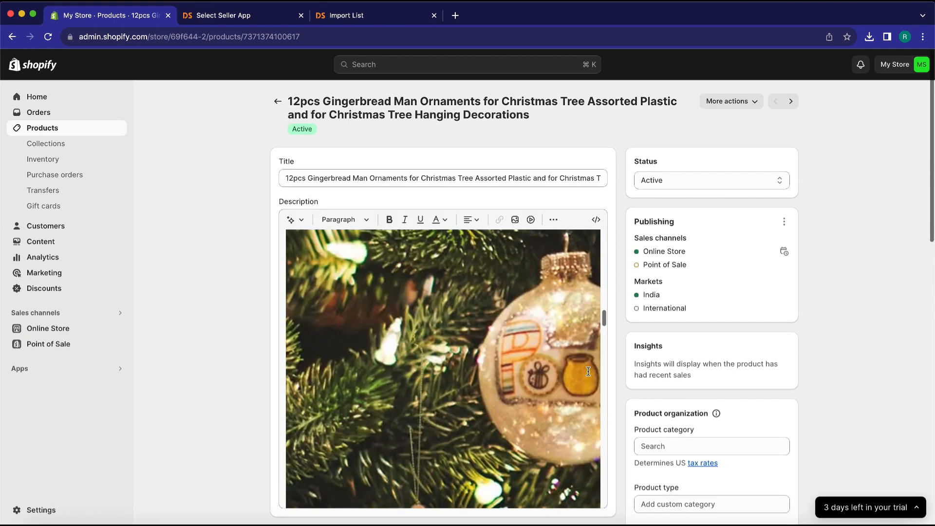
{"action": "scroll", "coordinate": [589, 371], "scroll_direction": "down", "scroll_amount": 10}
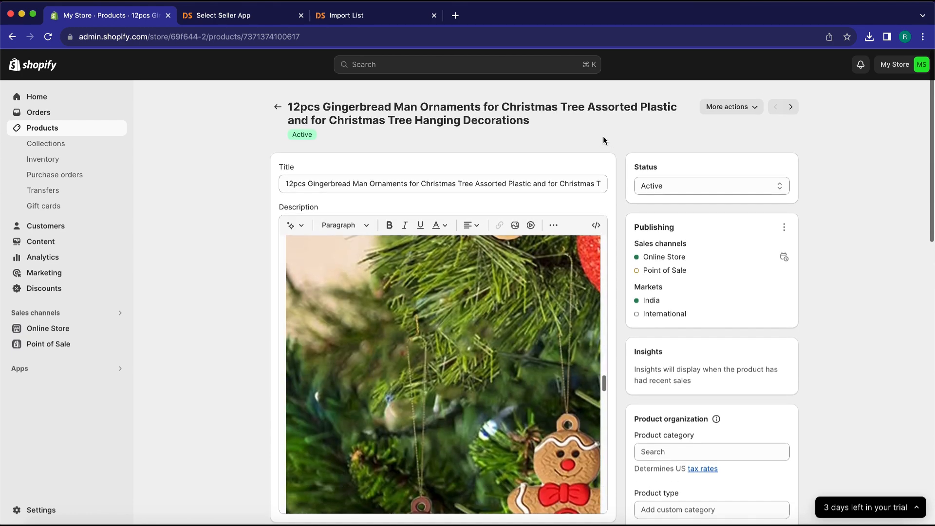
{"action": "scroll", "coordinate": [477, 329], "scroll_direction": "down", "scroll_amount": 8}
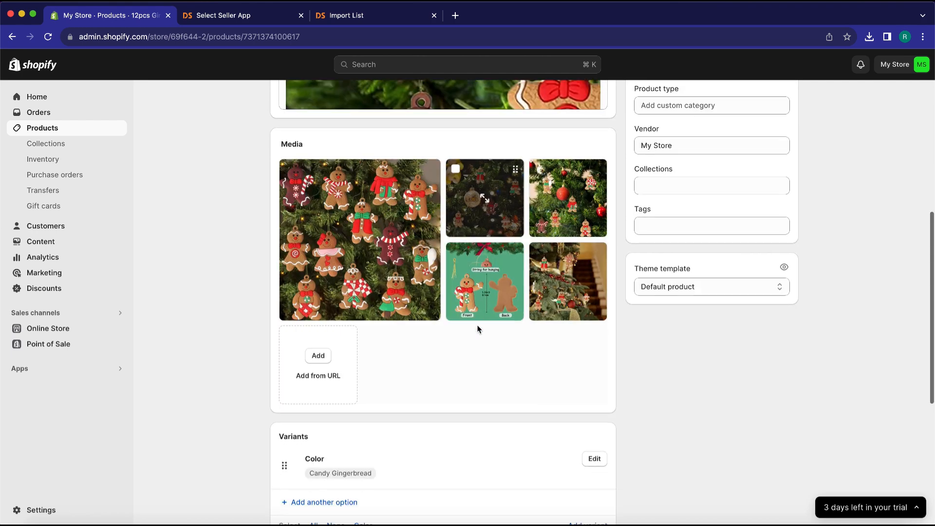
{"action": "scroll", "coordinate": [477, 328], "scroll_direction": "up", "scroll_amount": 15}
{"action": "scroll", "coordinate": [408, 334], "scroll_direction": "down", "scroll_amount": 5}
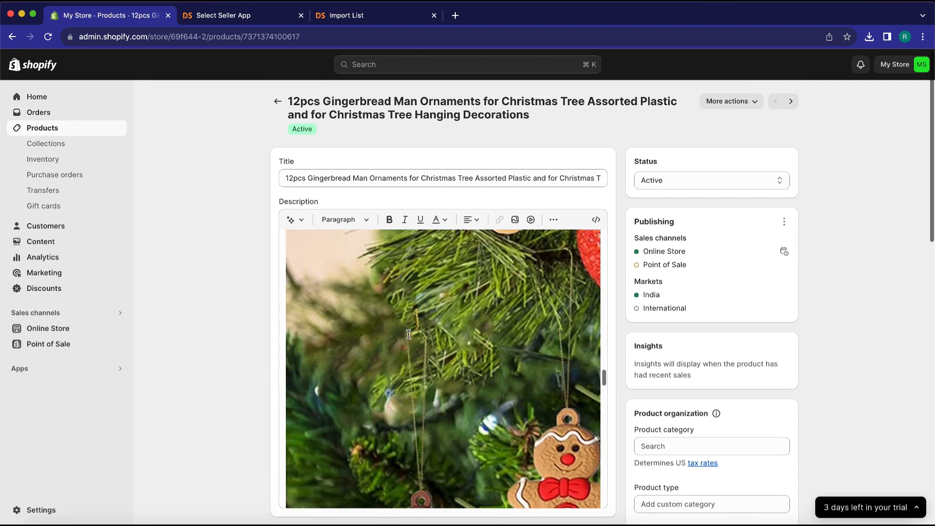
{"action": "scroll", "coordinate": [408, 334], "scroll_direction": "up", "scroll_amount": 5}
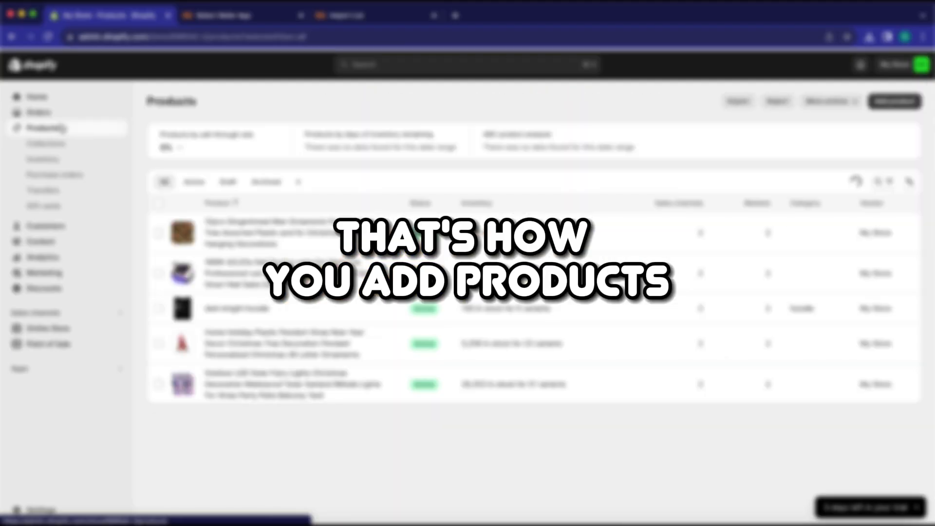